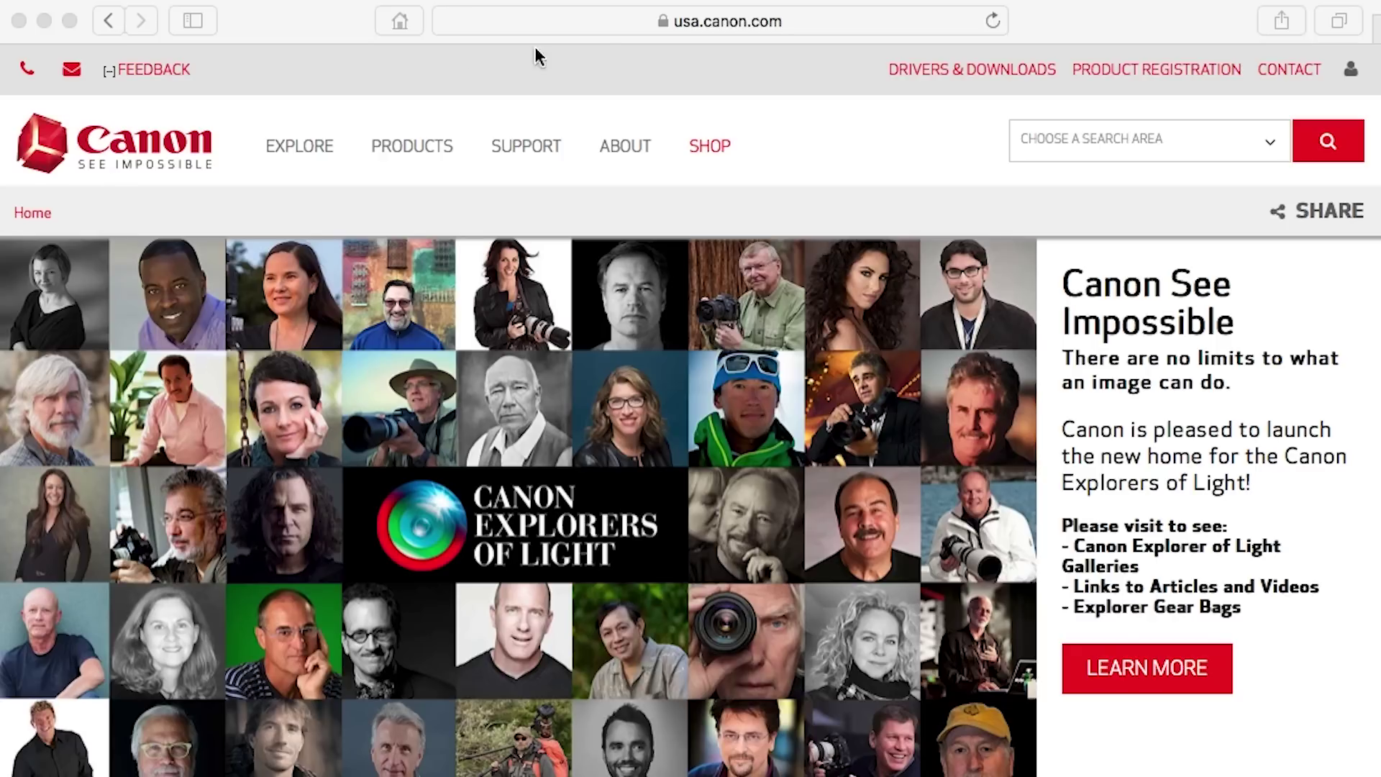
Load the ij.start.canon site from Safari's address bar
click(694, 21)
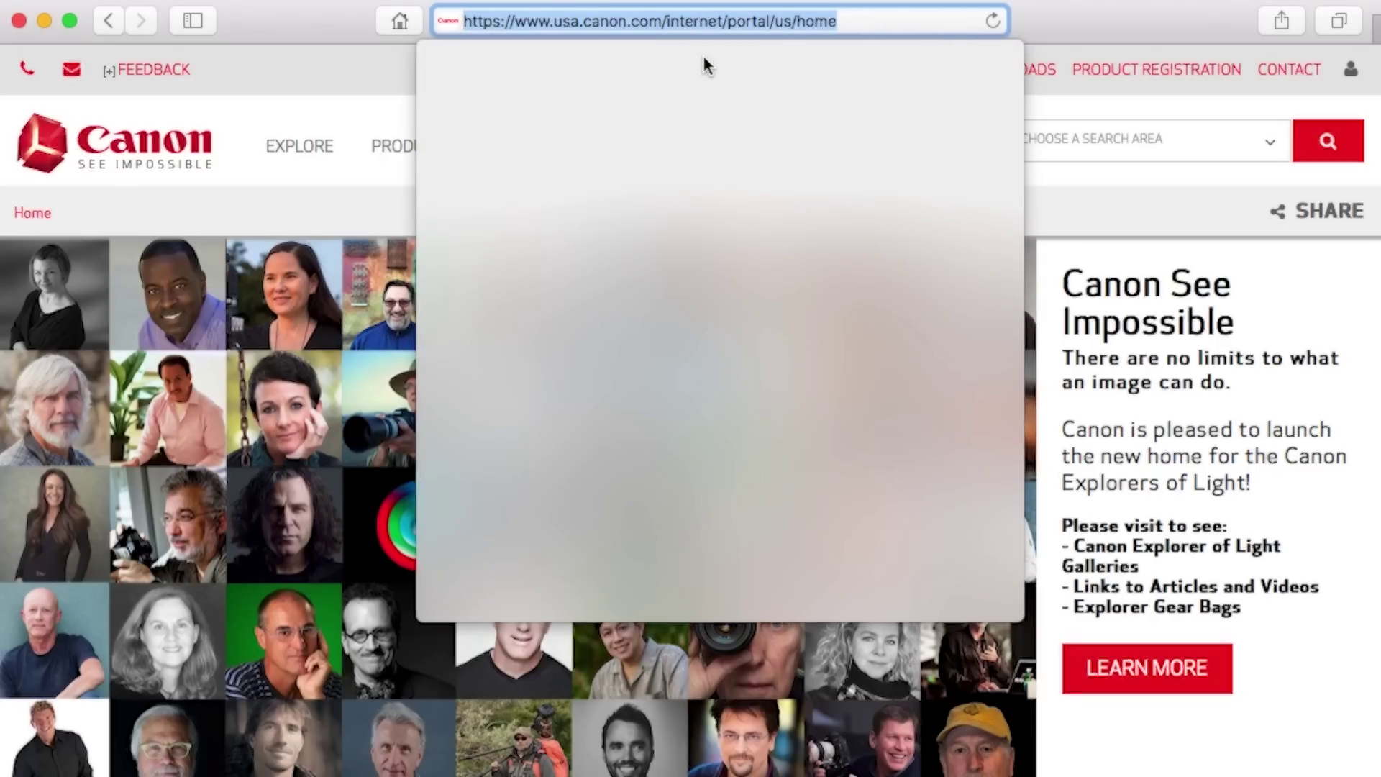
text(ij.s)
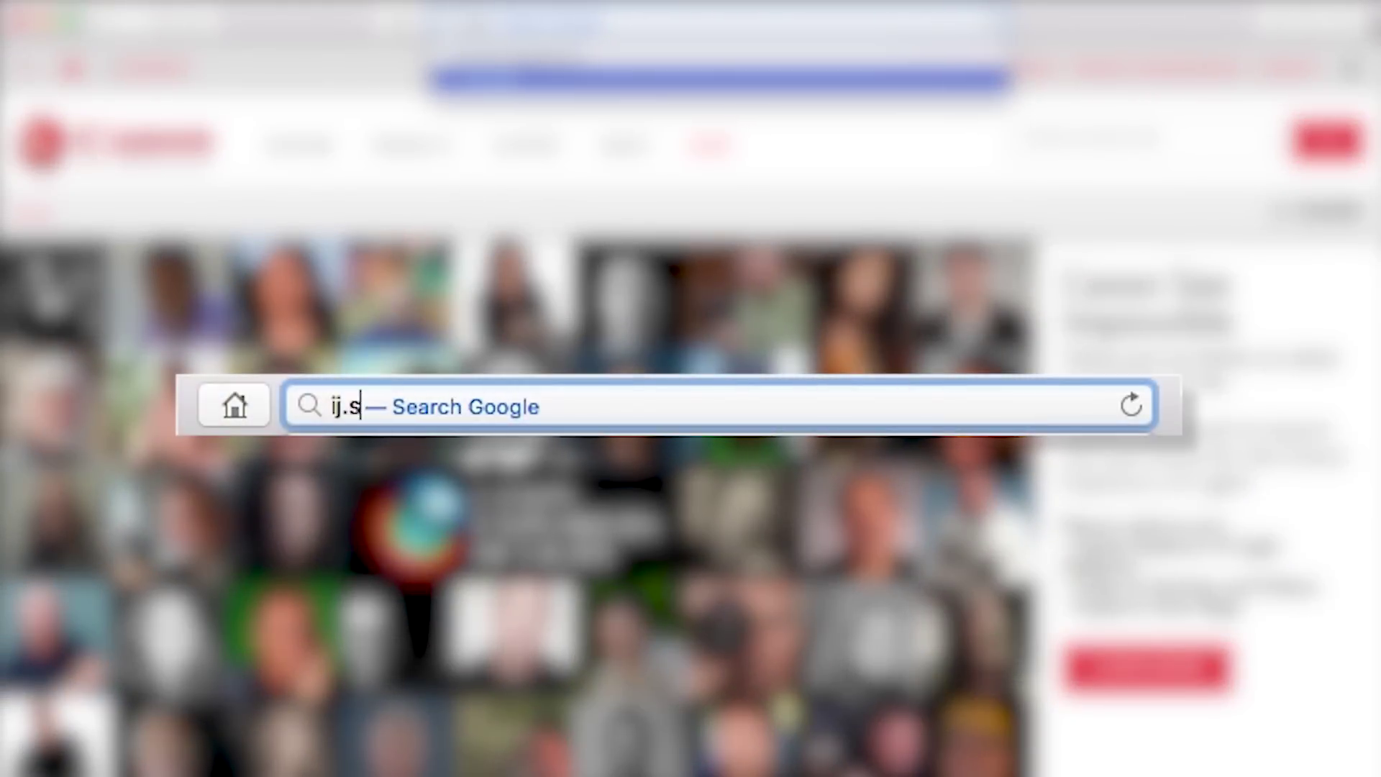
text(tart.canon)
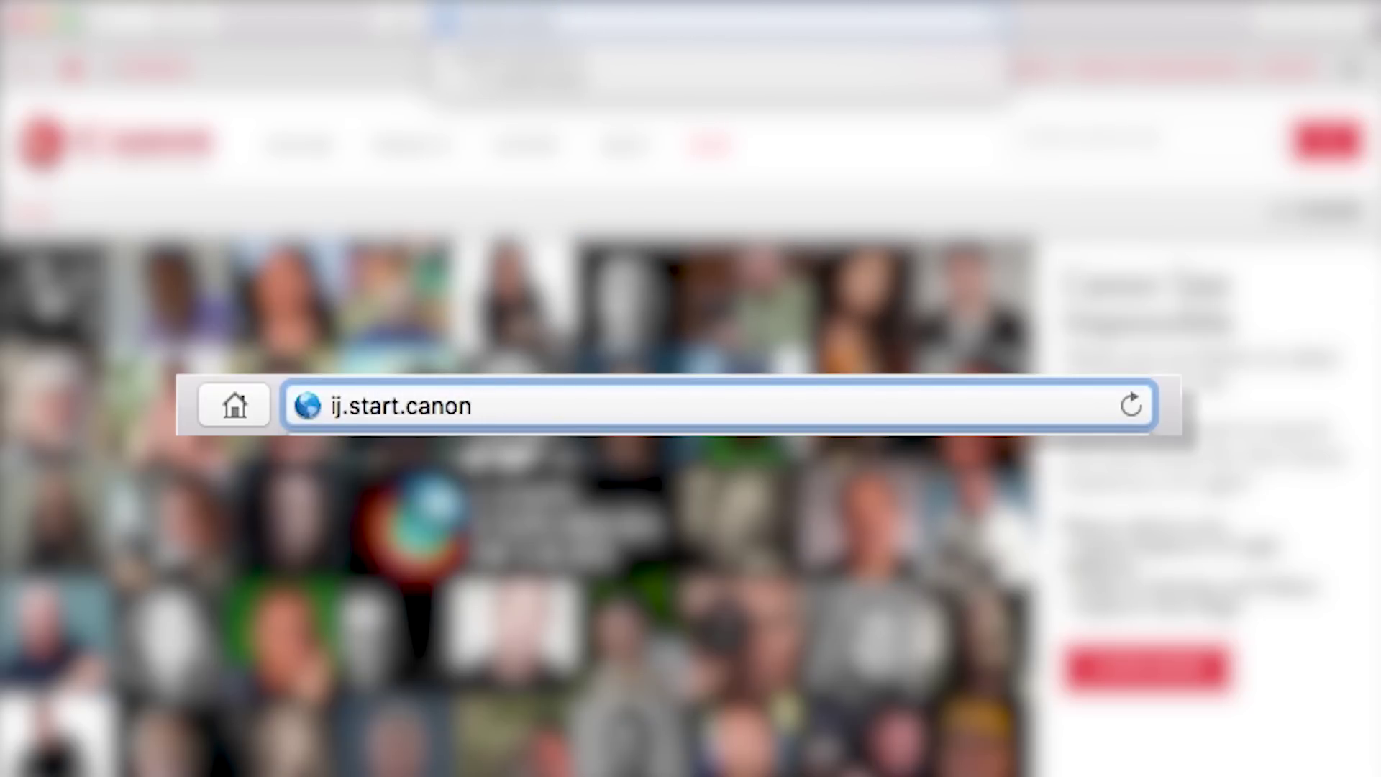
key(Return)
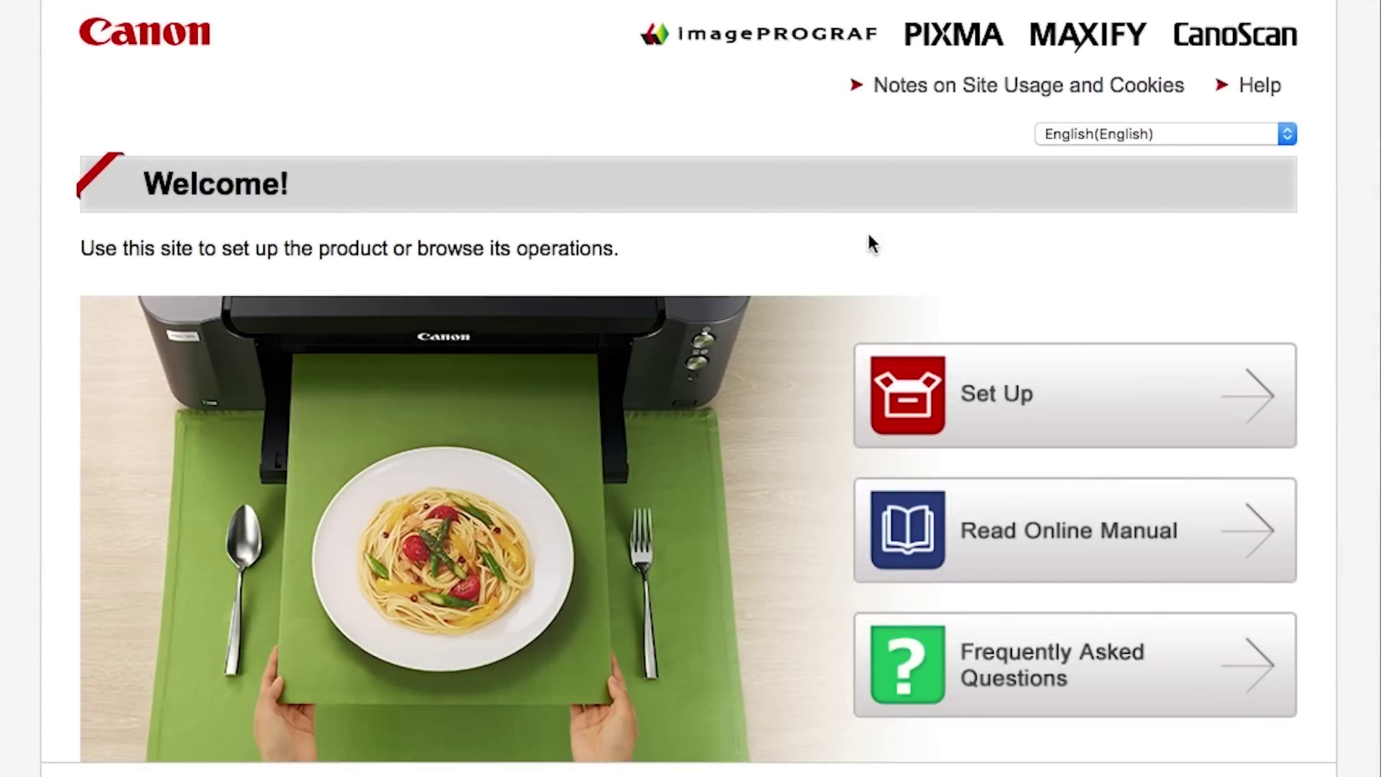
Start setup on the site and submit TS3122 as the printer model
click(1007, 388)
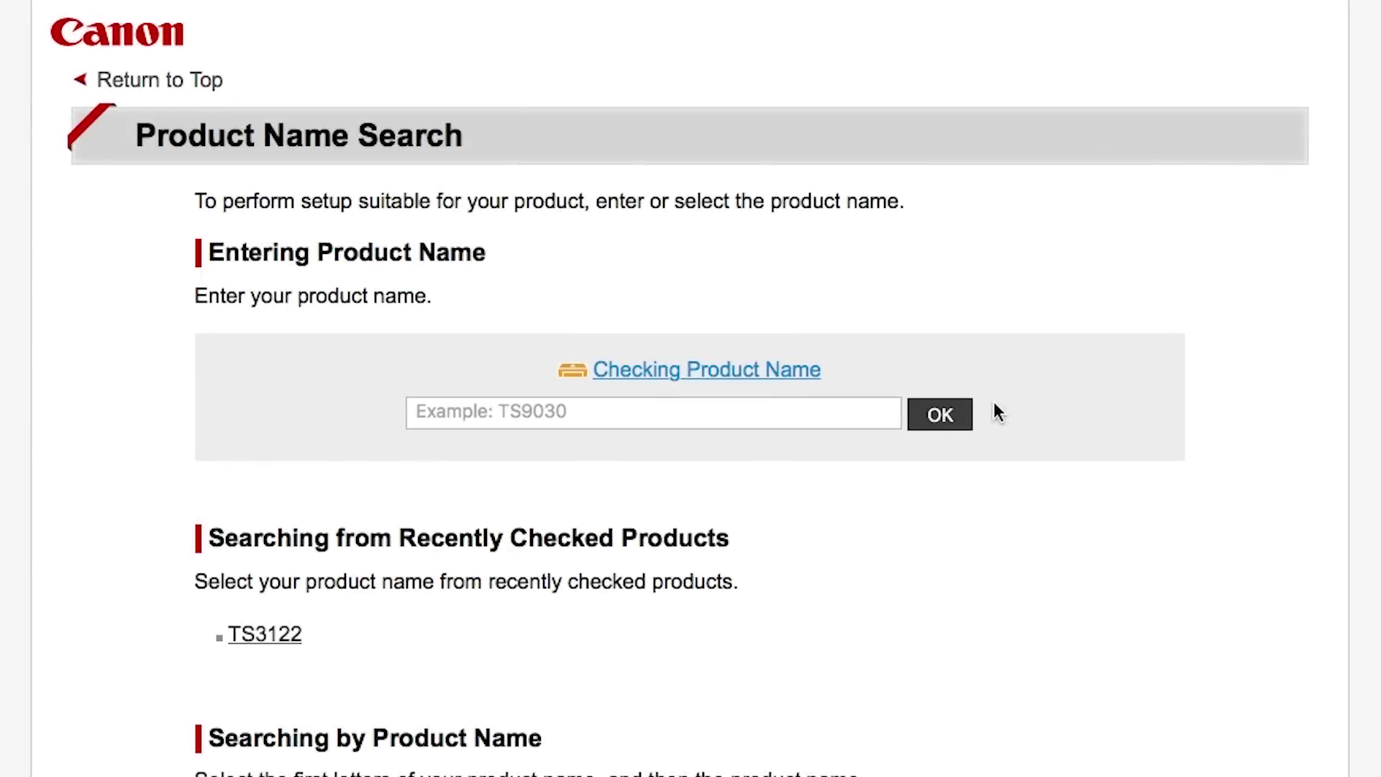
click(557, 414)
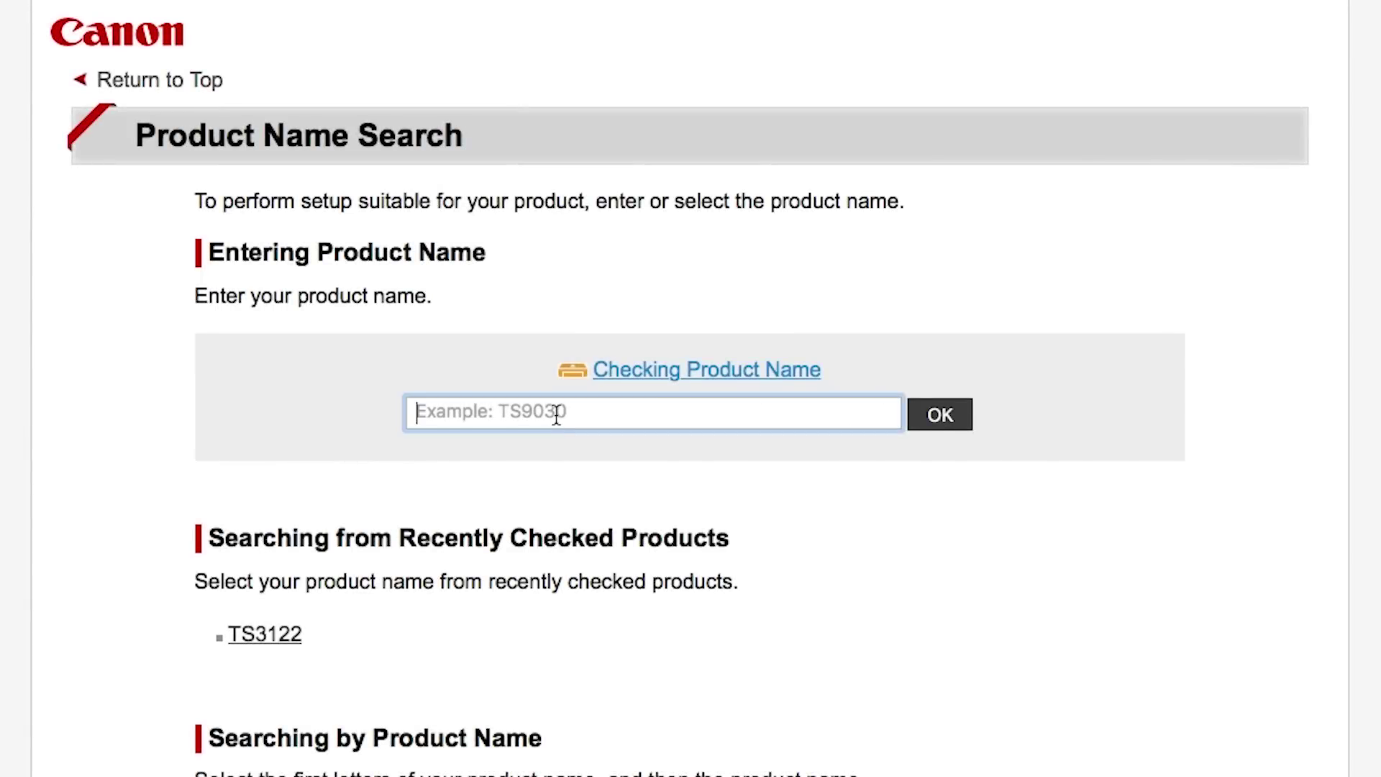
text(TS)
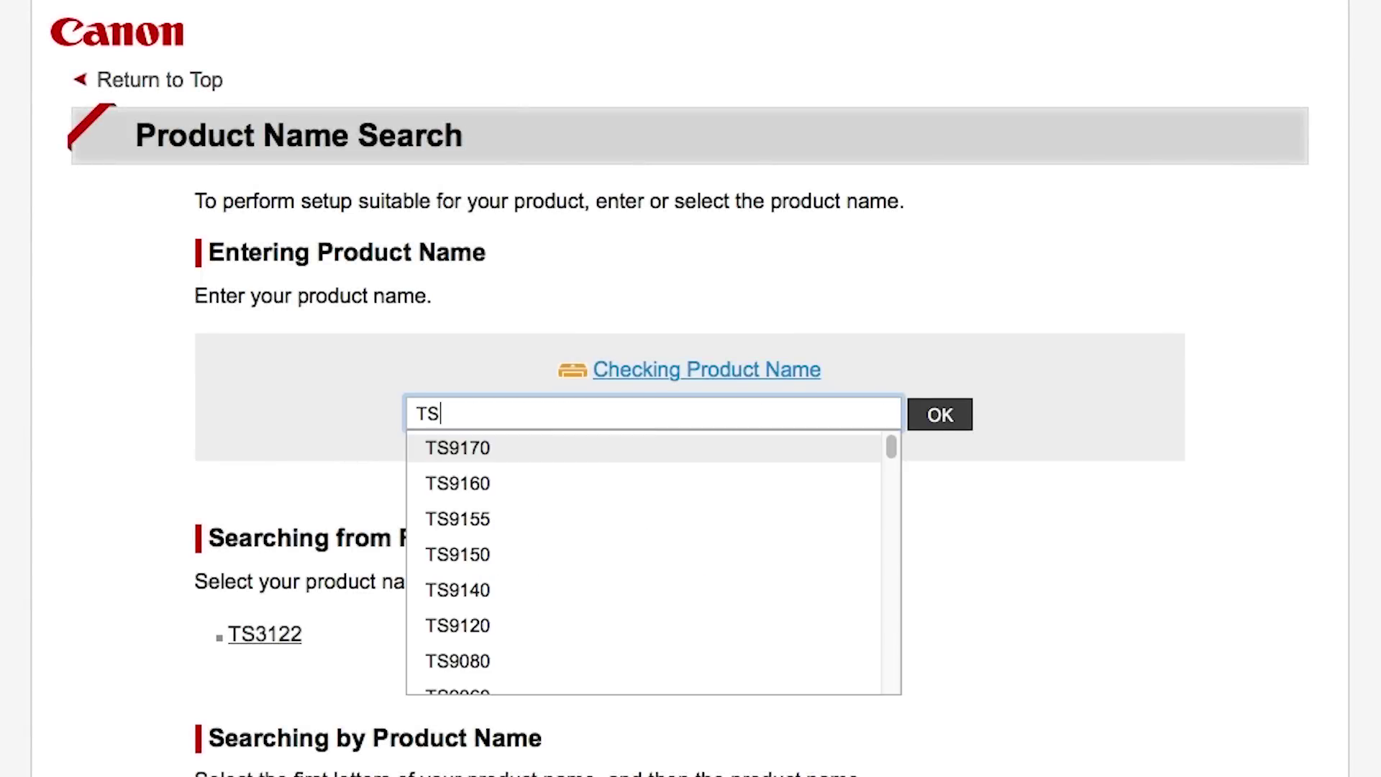
text(3122)
click(563, 447)
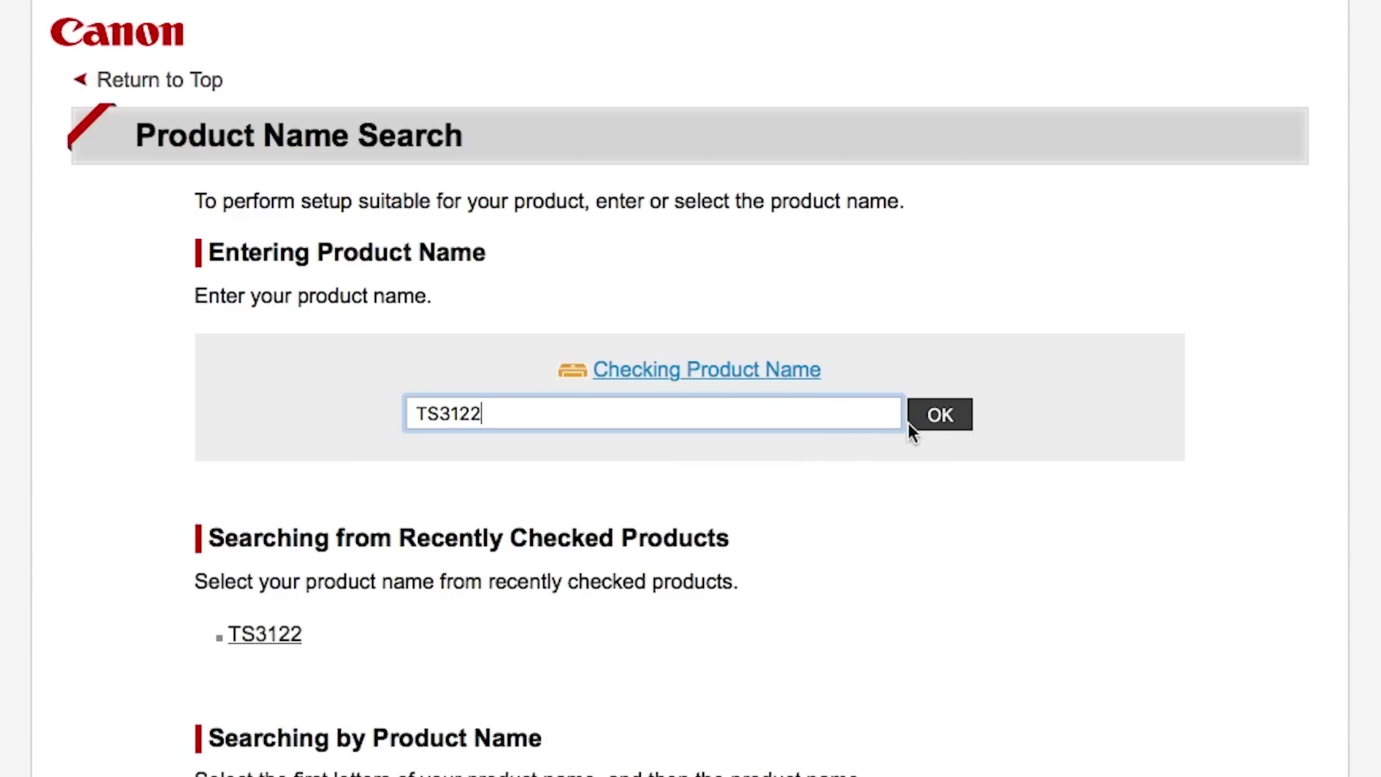
click(943, 421)
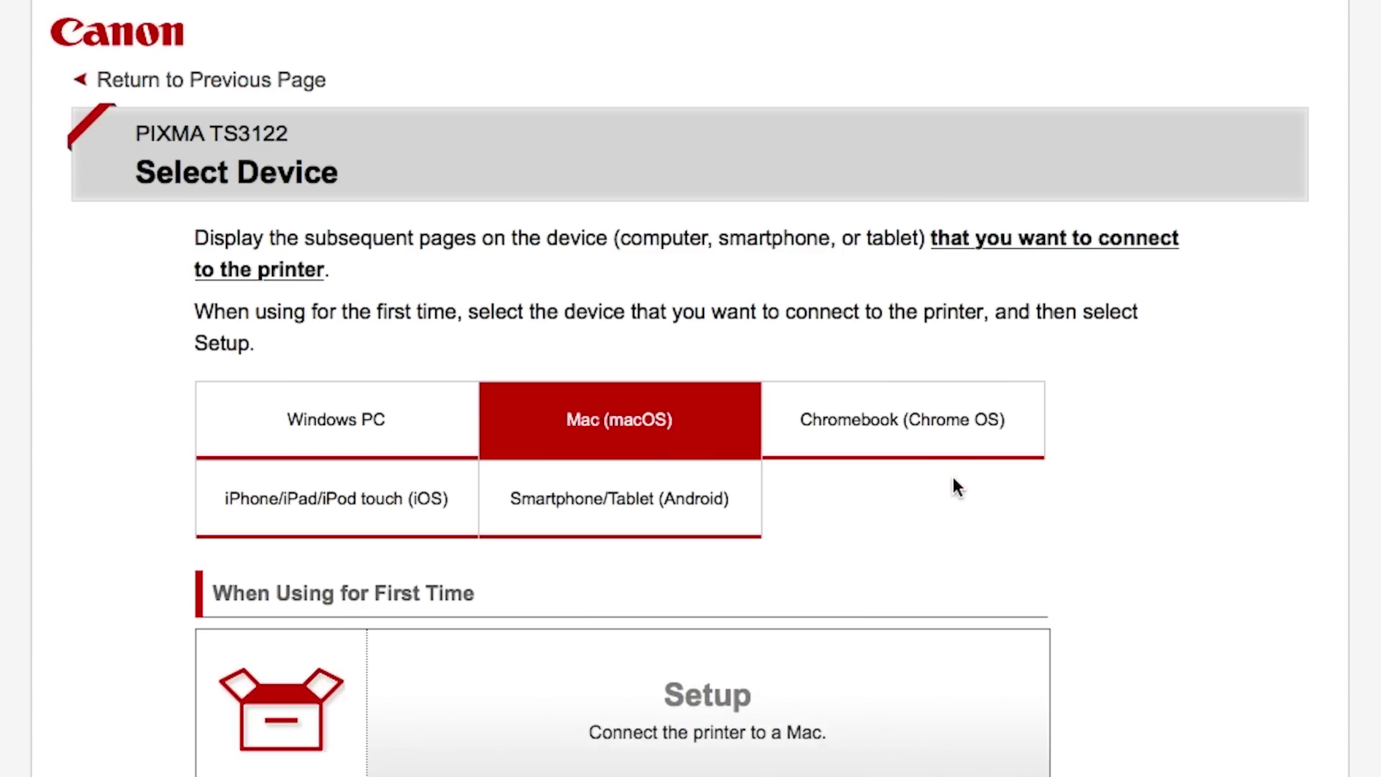
Choose the Mac (macOS) setup and download its setup file
scroll(886, 528, down, 3)
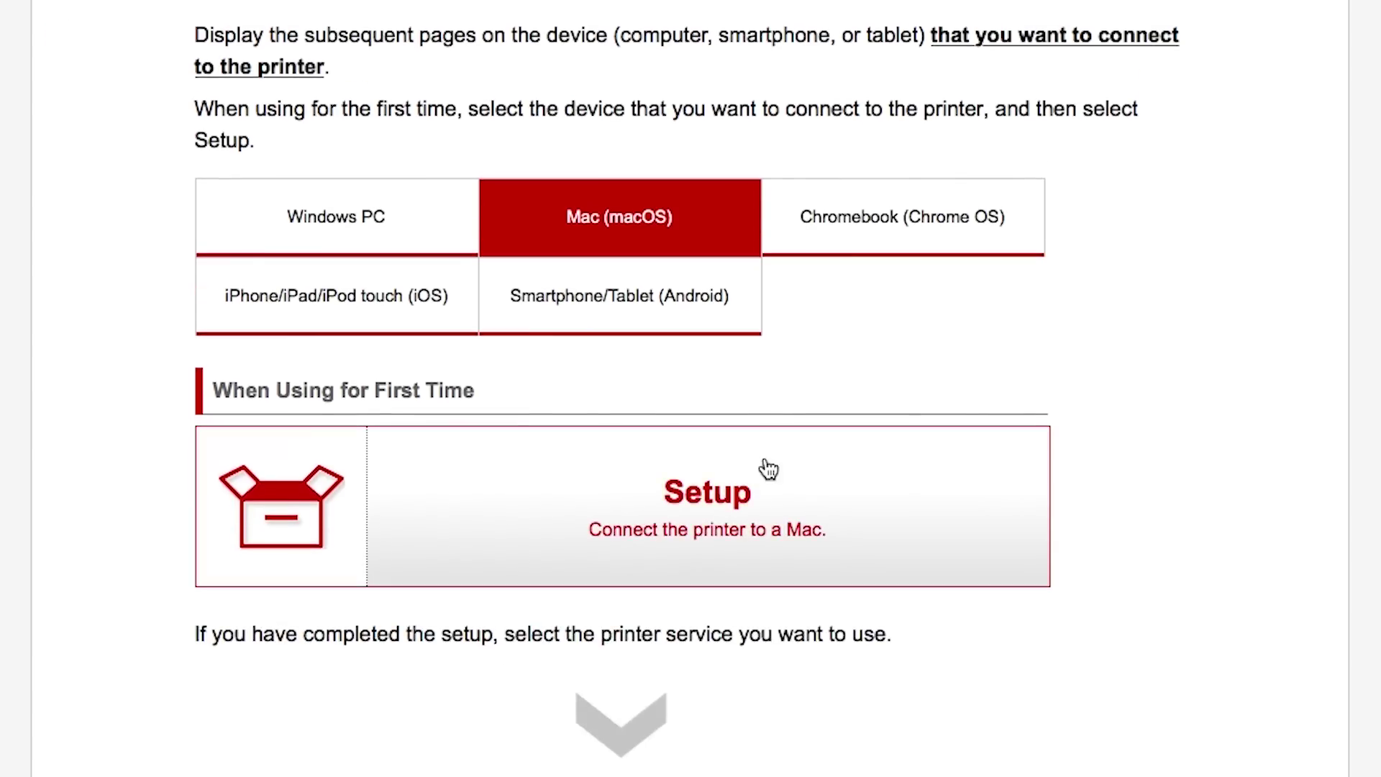
click(747, 508)
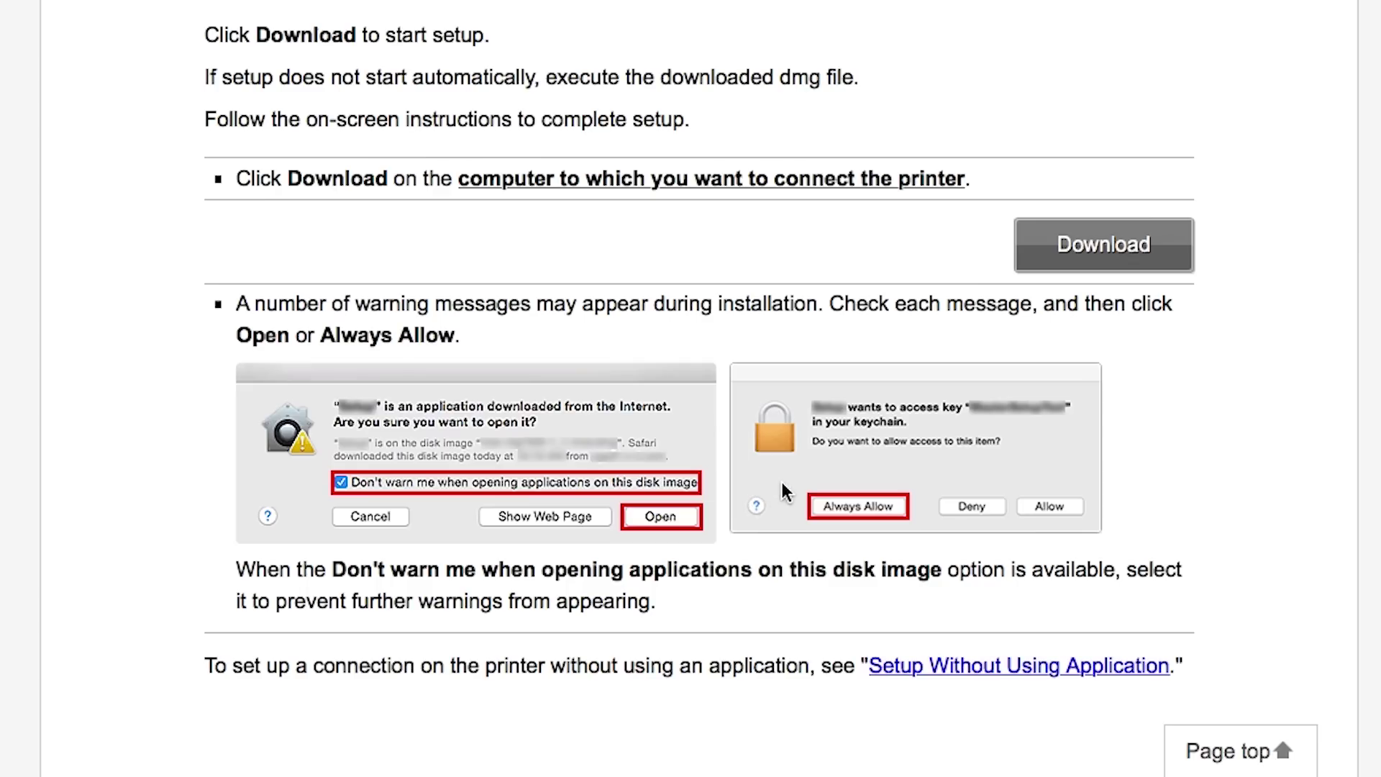
click(1083, 257)
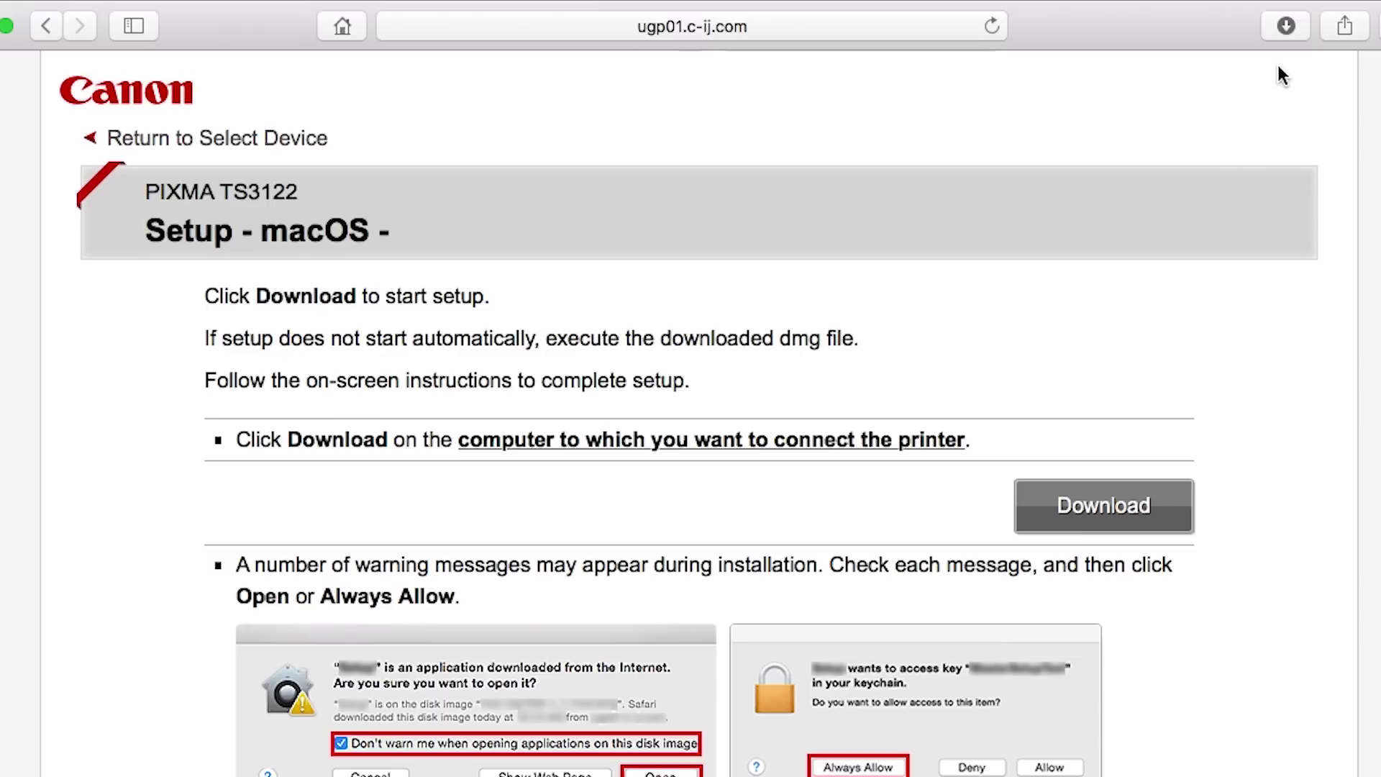
Open mac-ts3100-1_0-mcd.dmg from Safari's downloads, close Safari, and launch Setup
click(1287, 27)
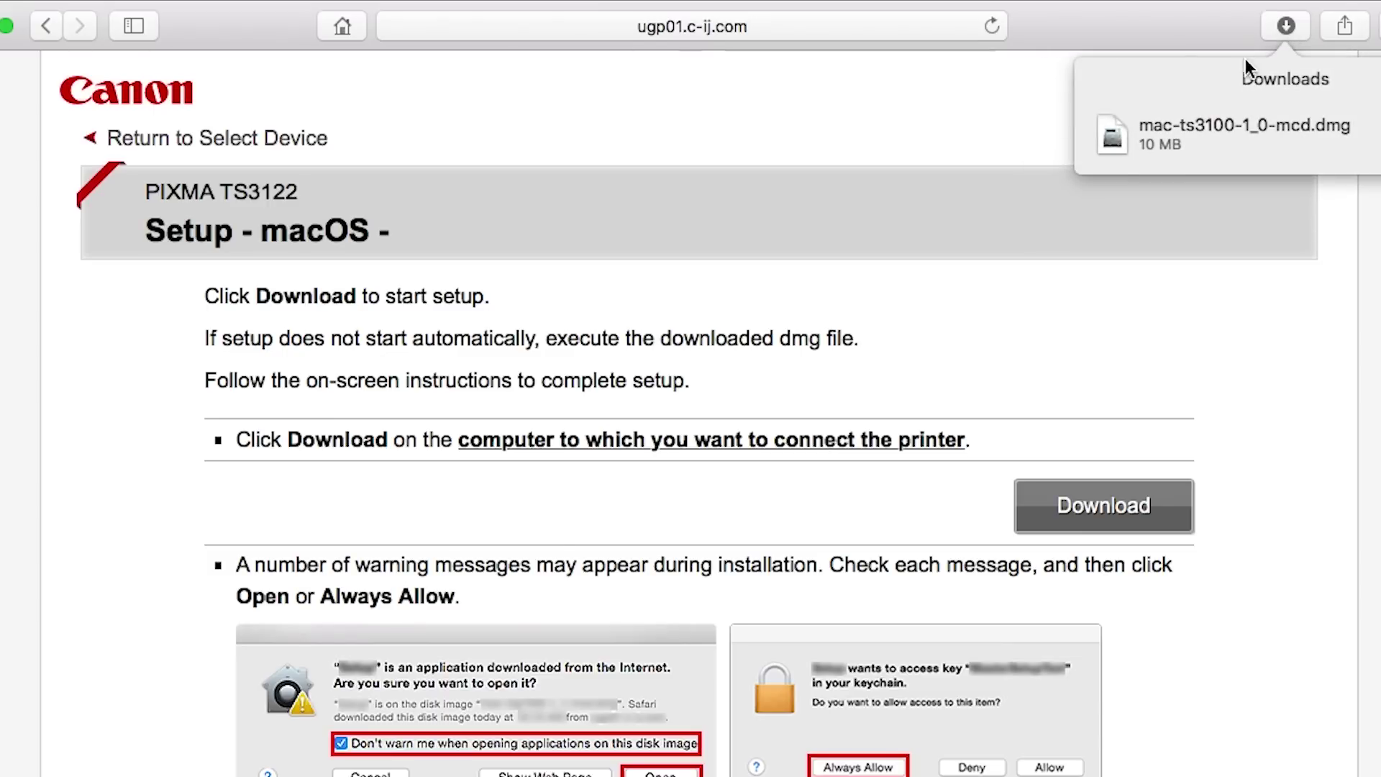
double_click(1187, 126)
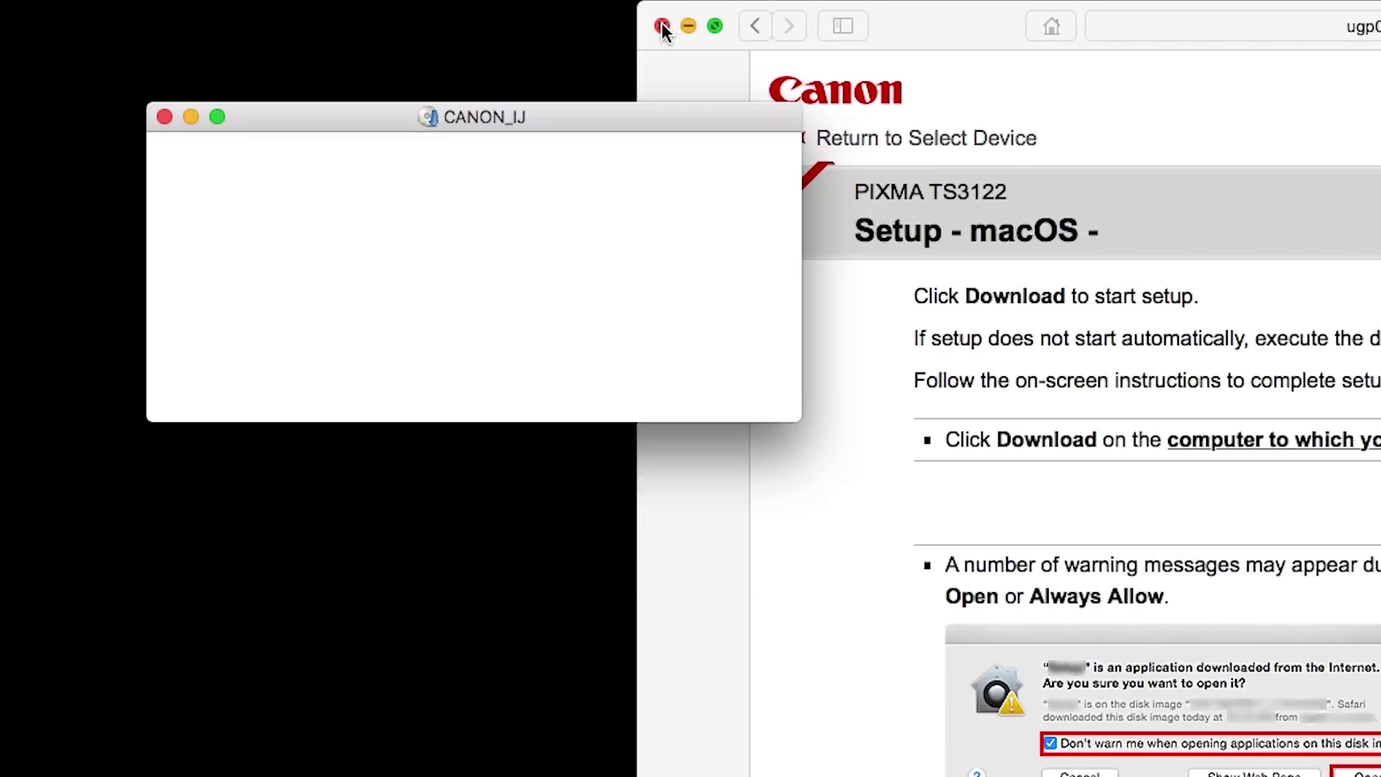
click(659, 26)
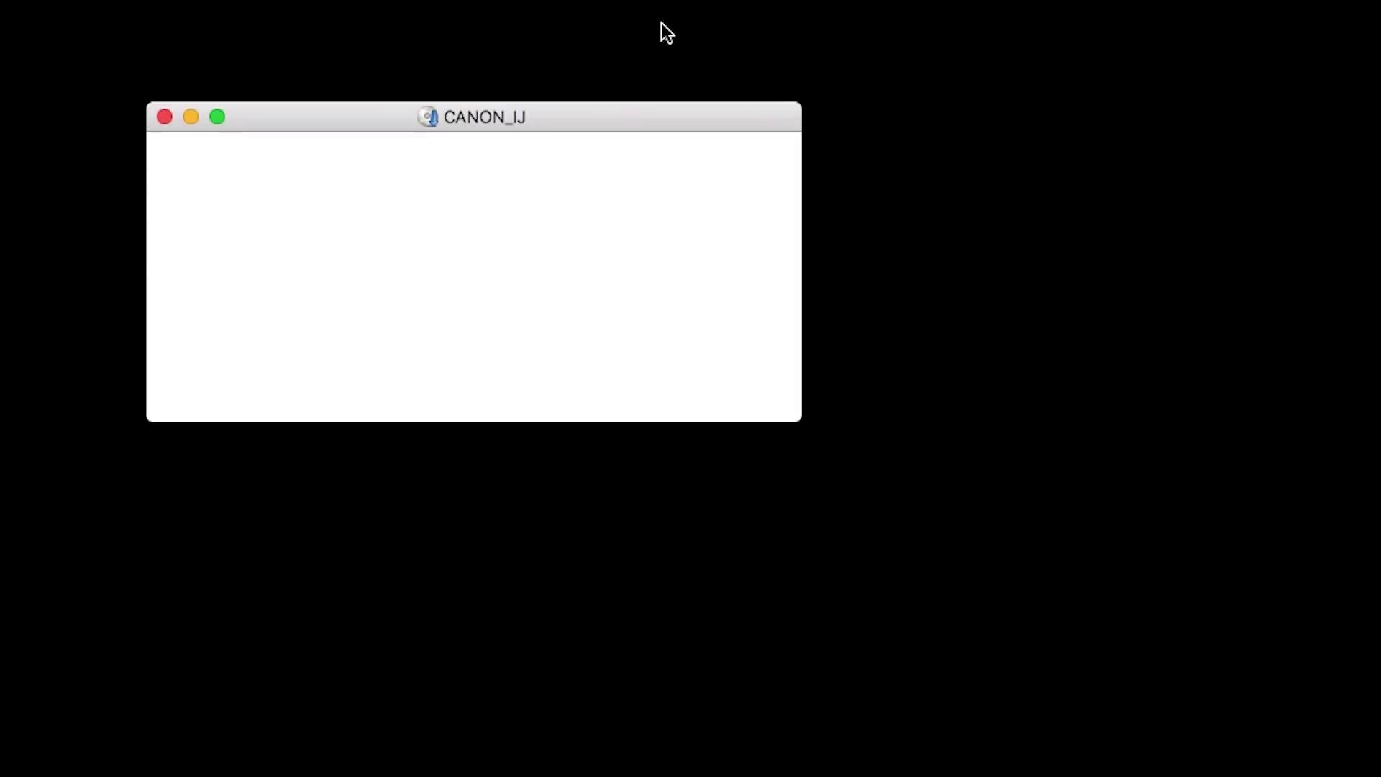
double_click(688, 231)
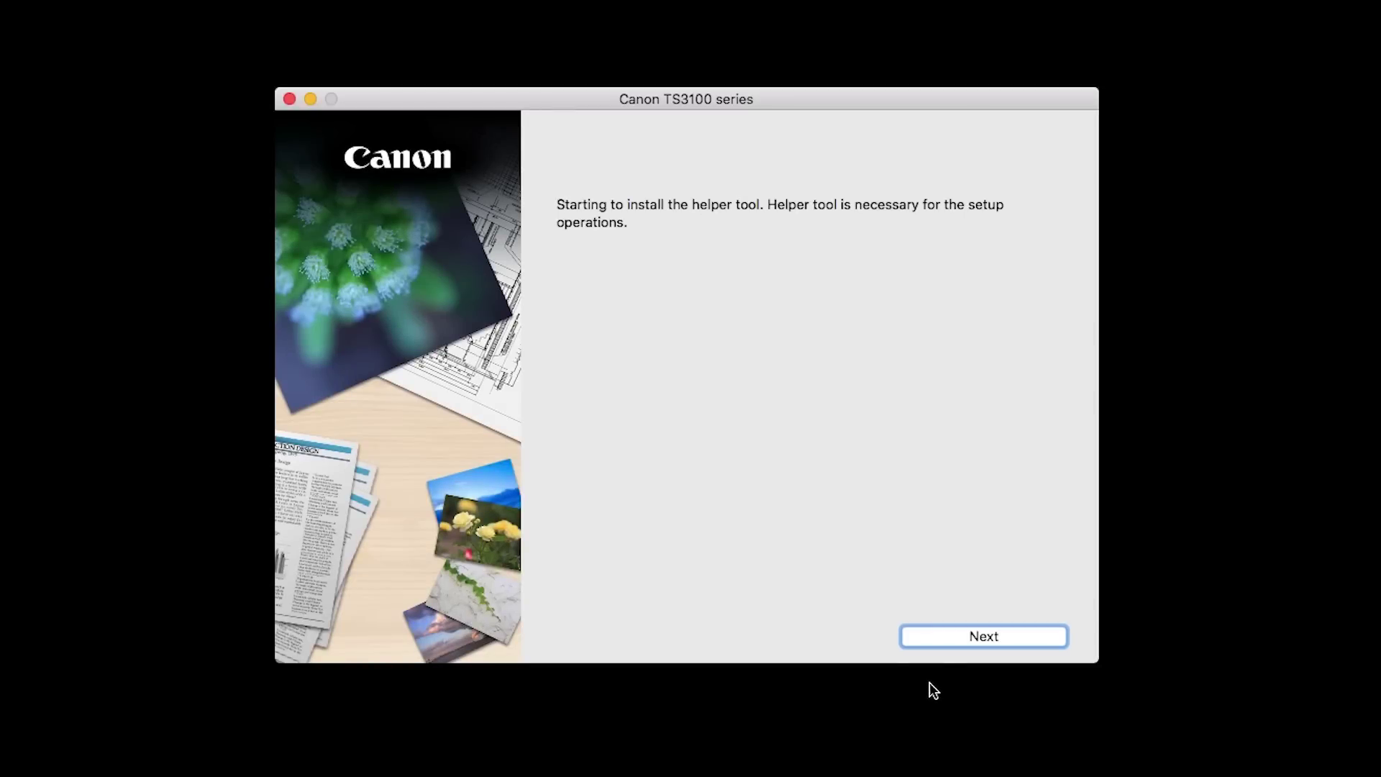
Install the helper tool, authorising it with the account password
click(942, 637)
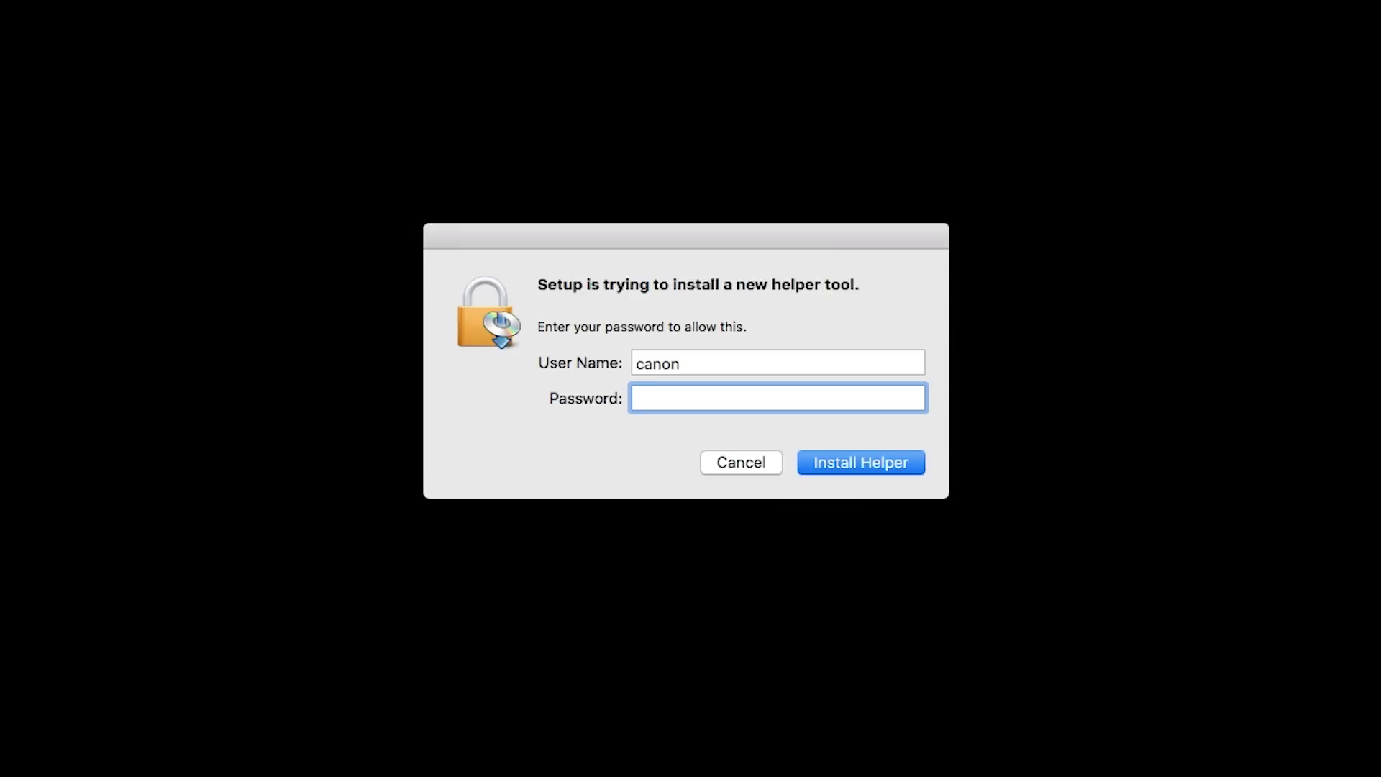
text(••••••••)
click(887, 465)
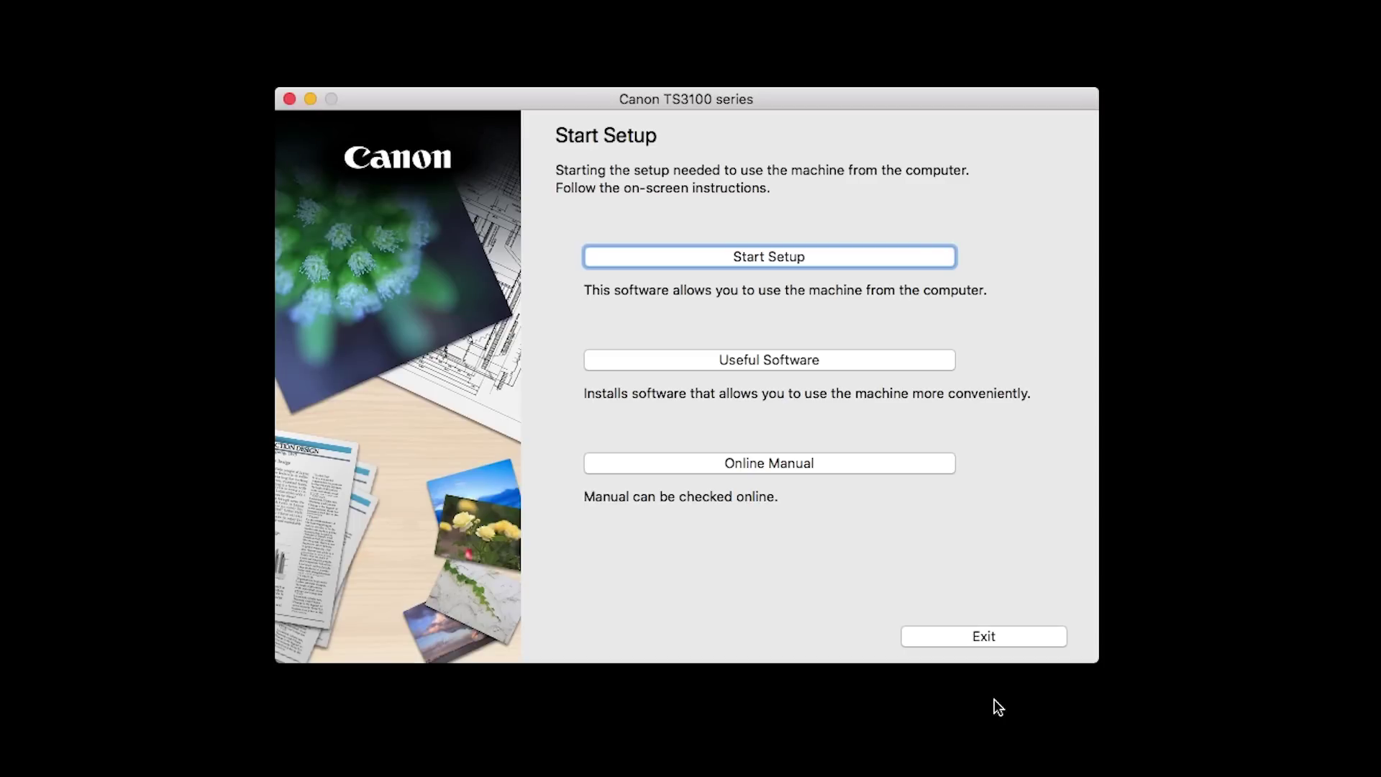
Start setup, pick United States as the country, and continue
click(903, 259)
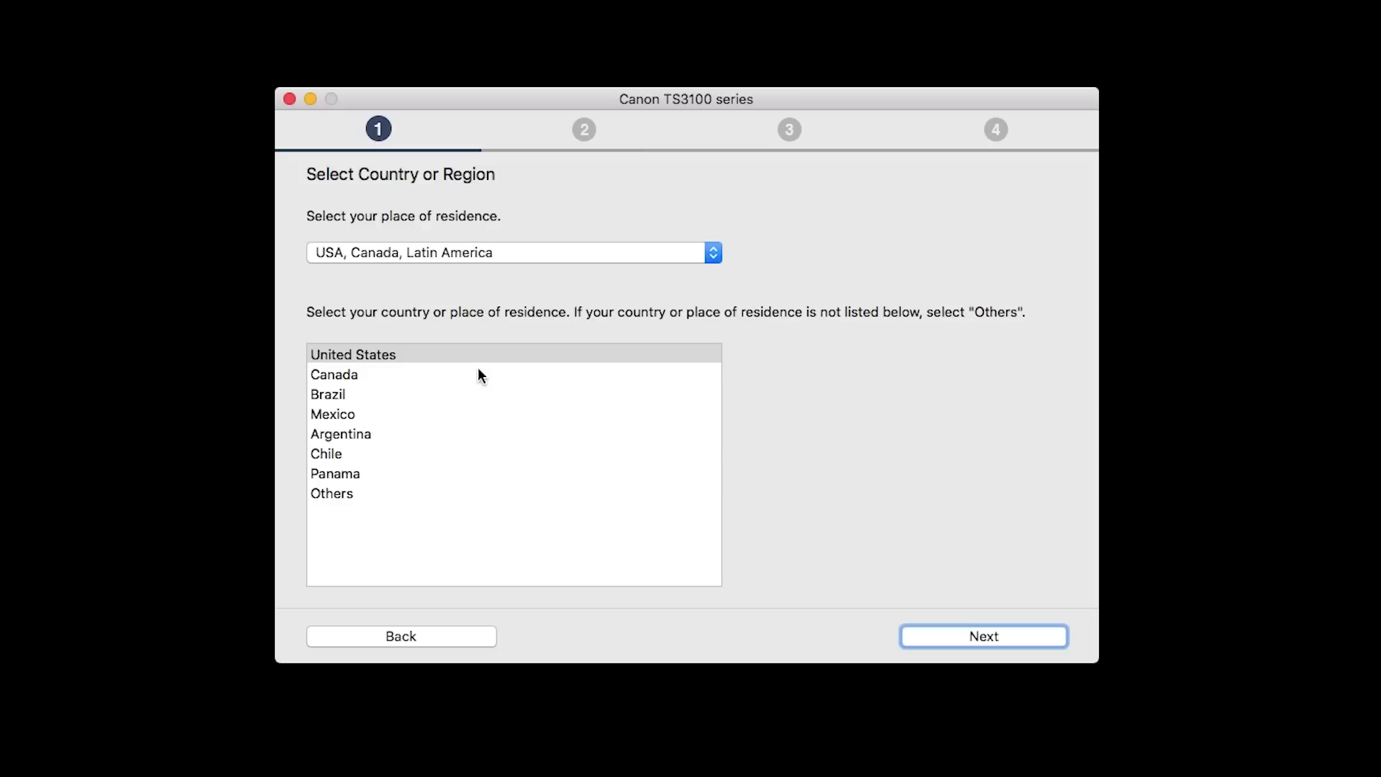
click(436, 354)
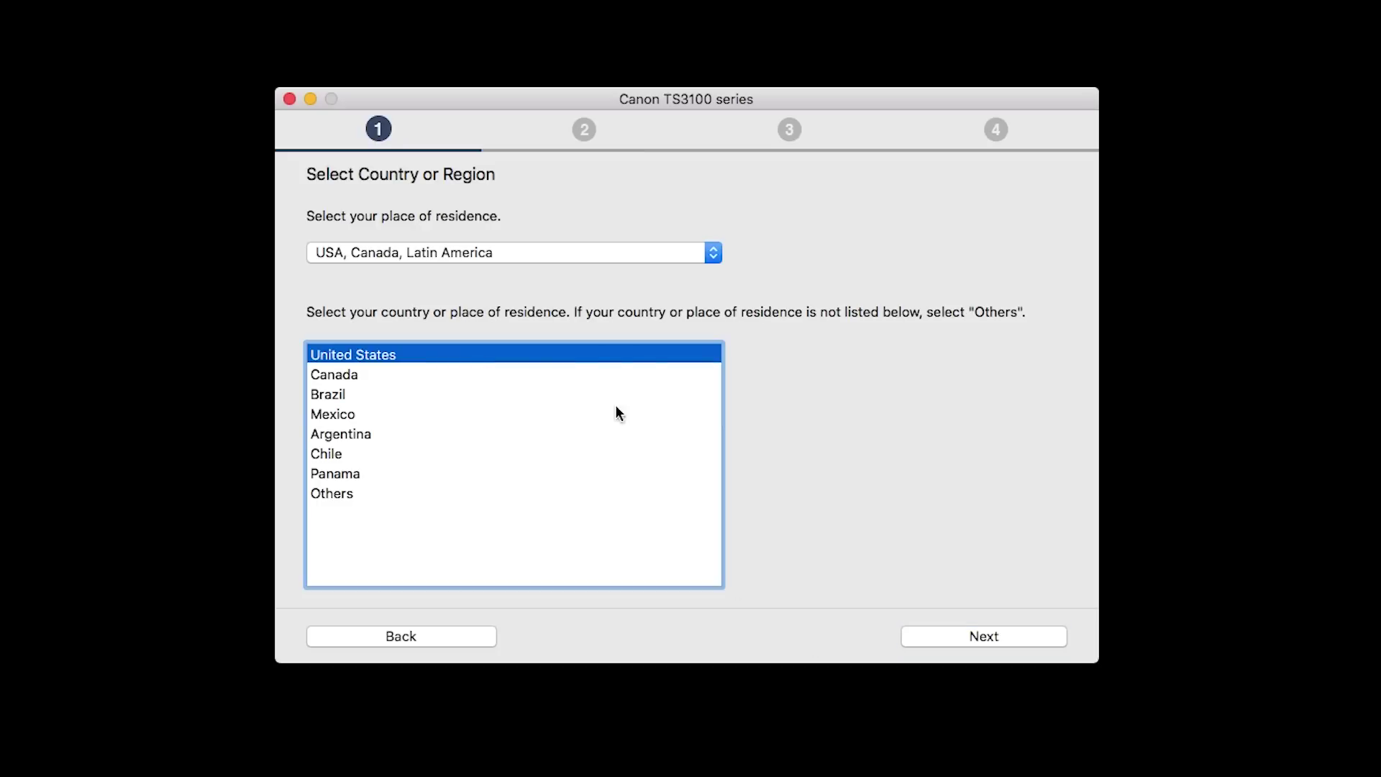
click(982, 637)
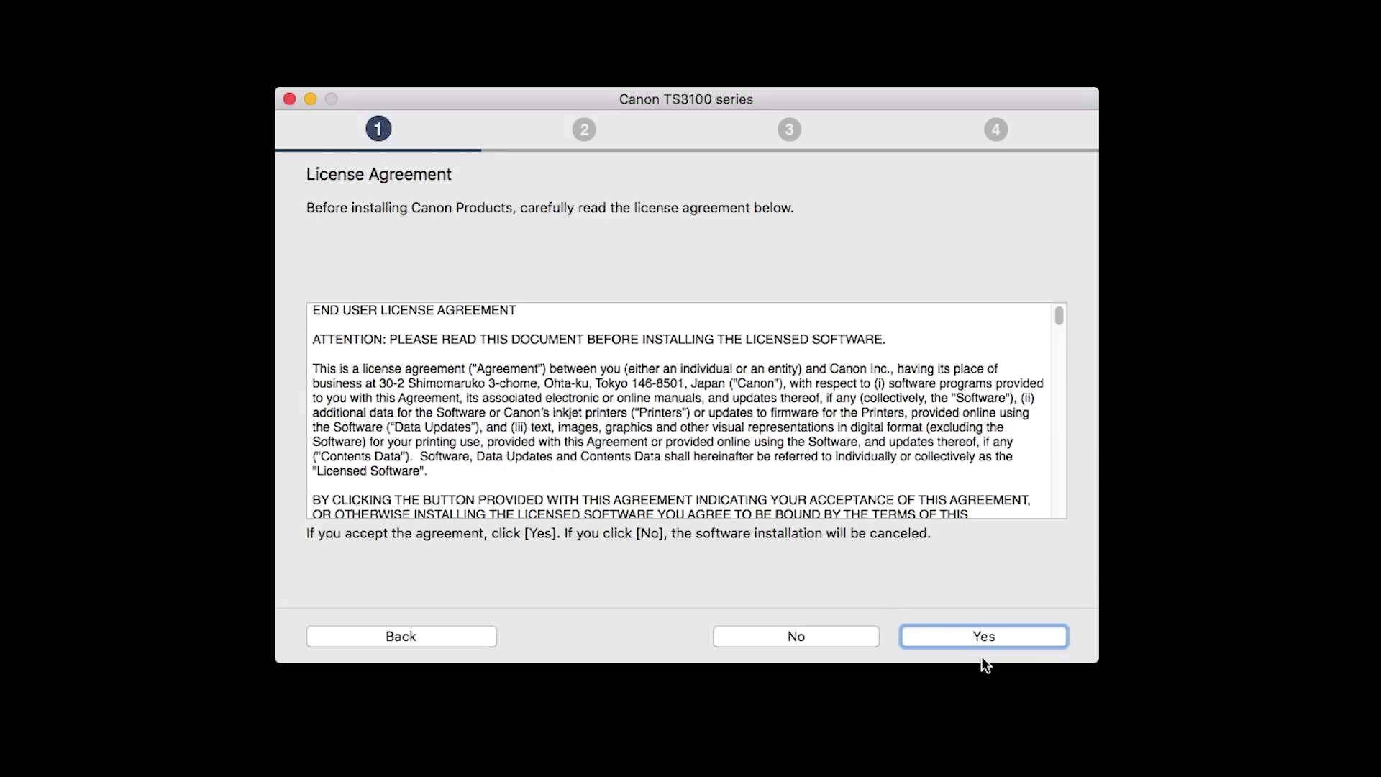
Accept the license agreement and agree to the Extended Survey Program
click(979, 636)
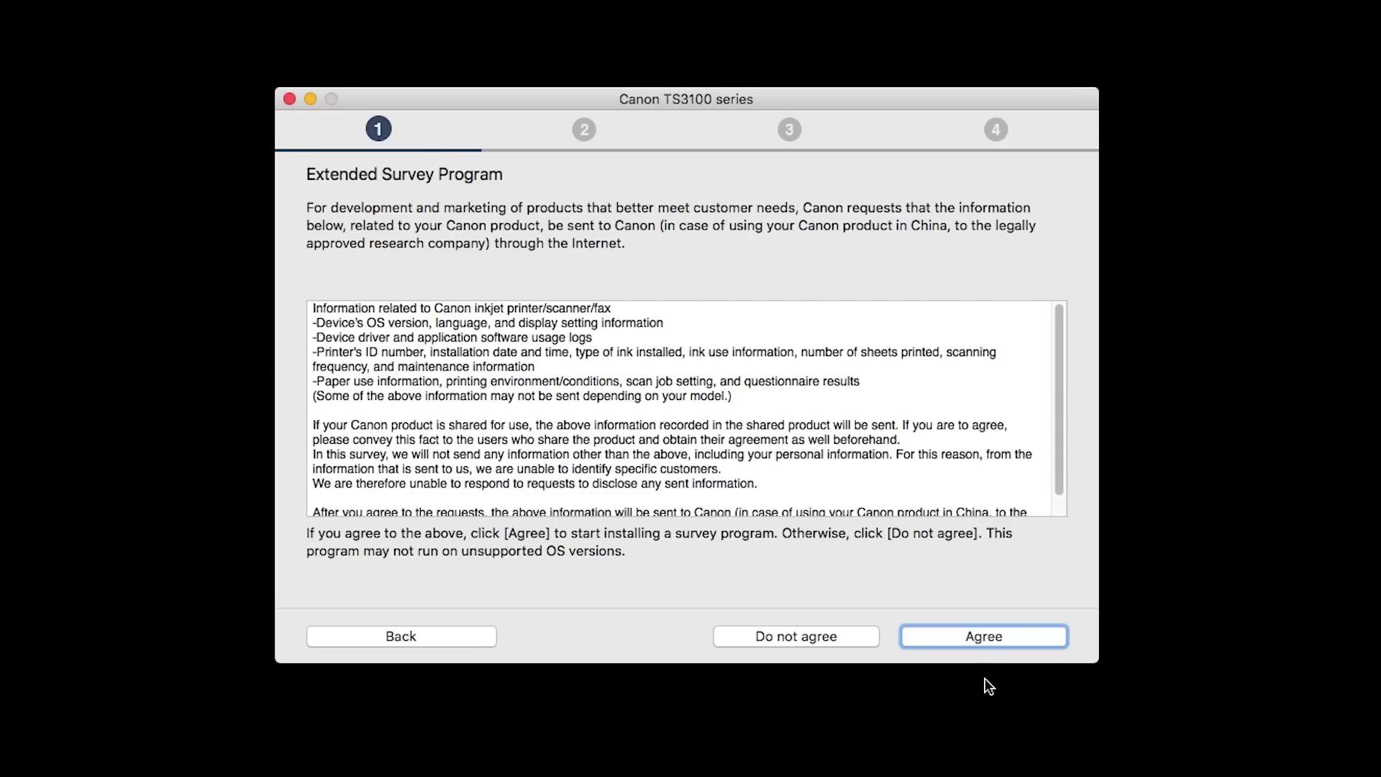
click(983, 639)
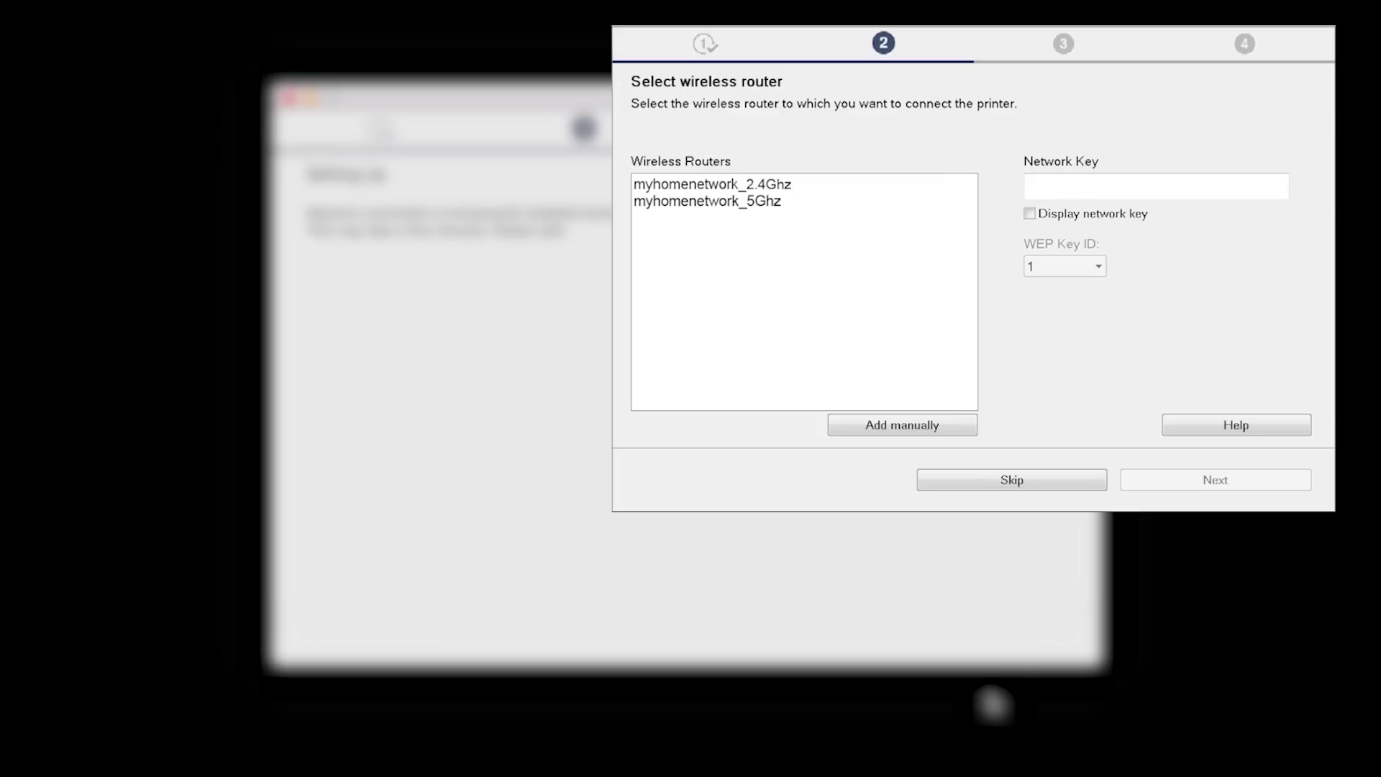
Connect the printer to myhomenetwork_2.4Ghz using the pasted network key, allowing keychain access
click(712, 184)
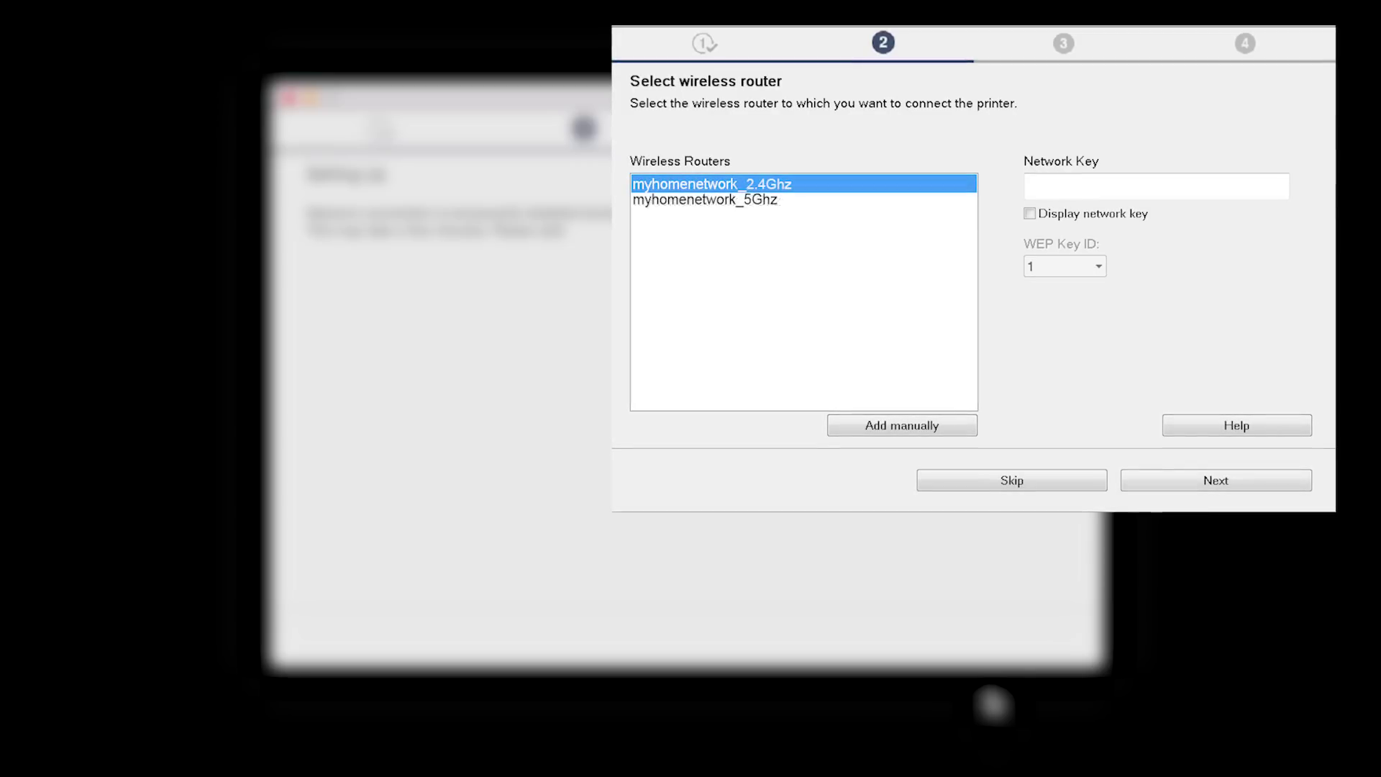
key(ctrl+v)
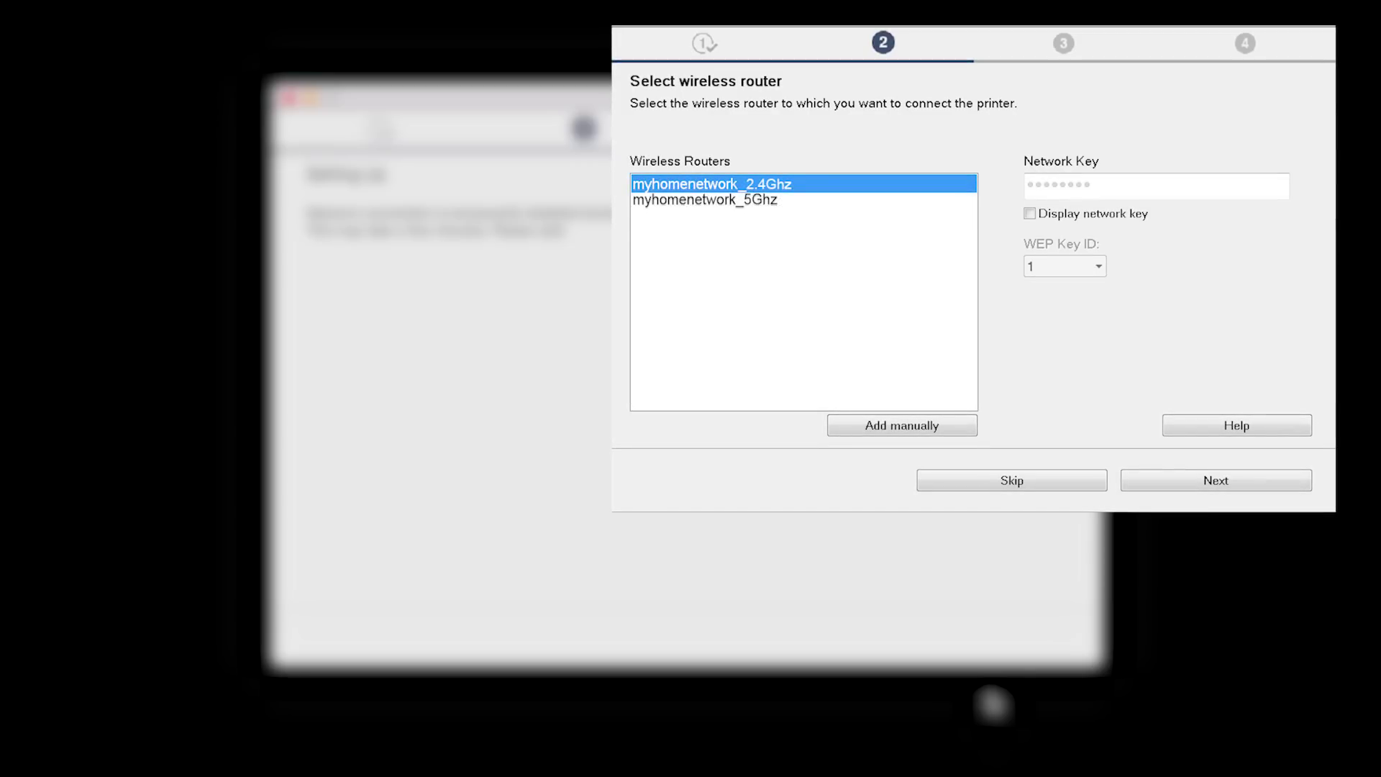
click(1227, 492)
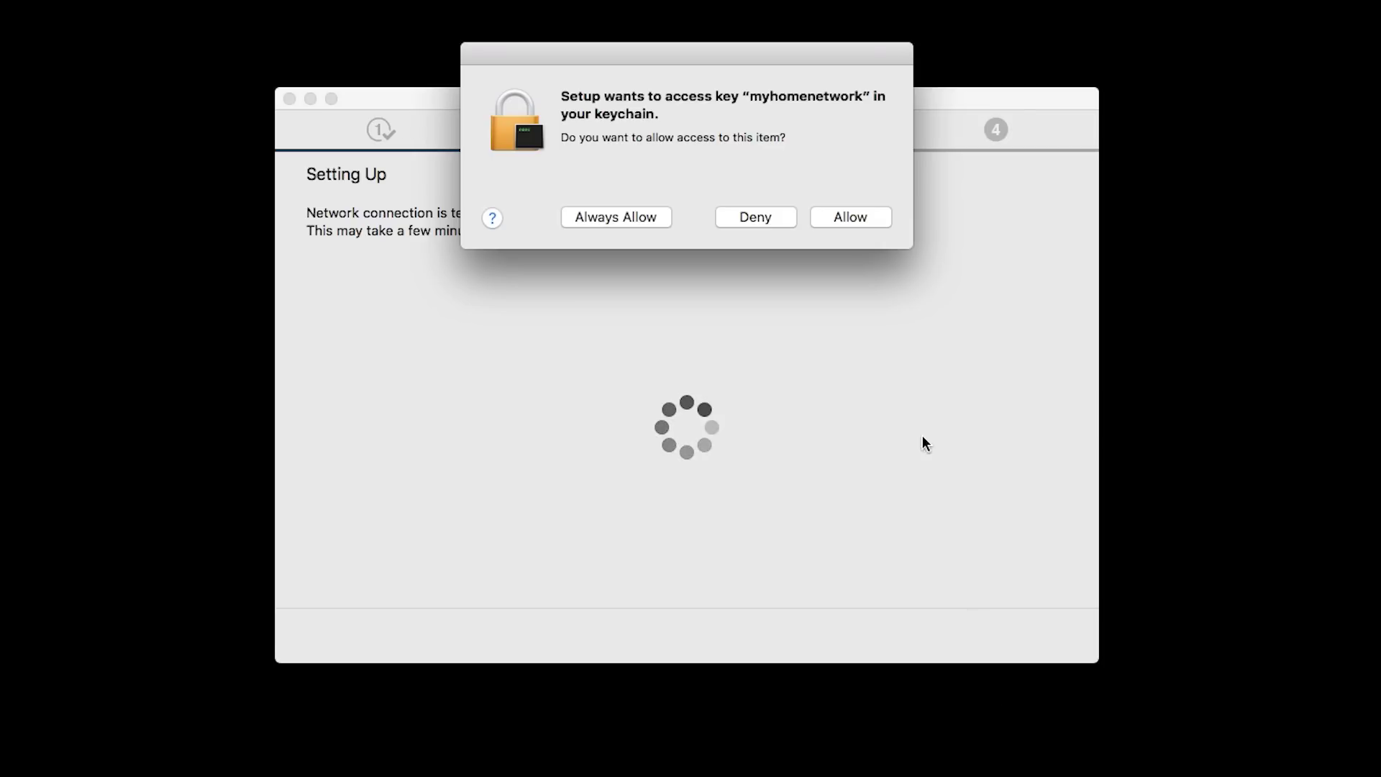
click(849, 218)
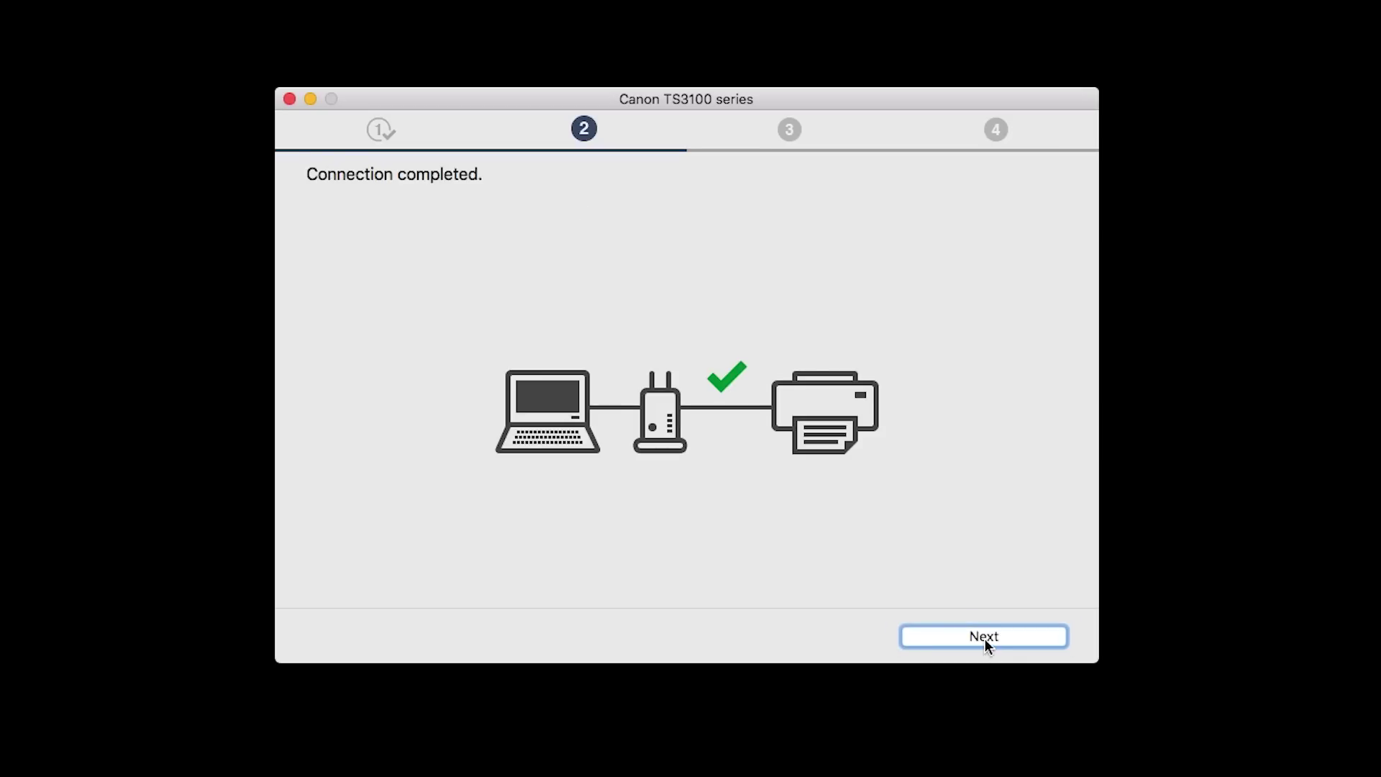
Continue from the Connection completed page to the Add Printer step
click(986, 639)
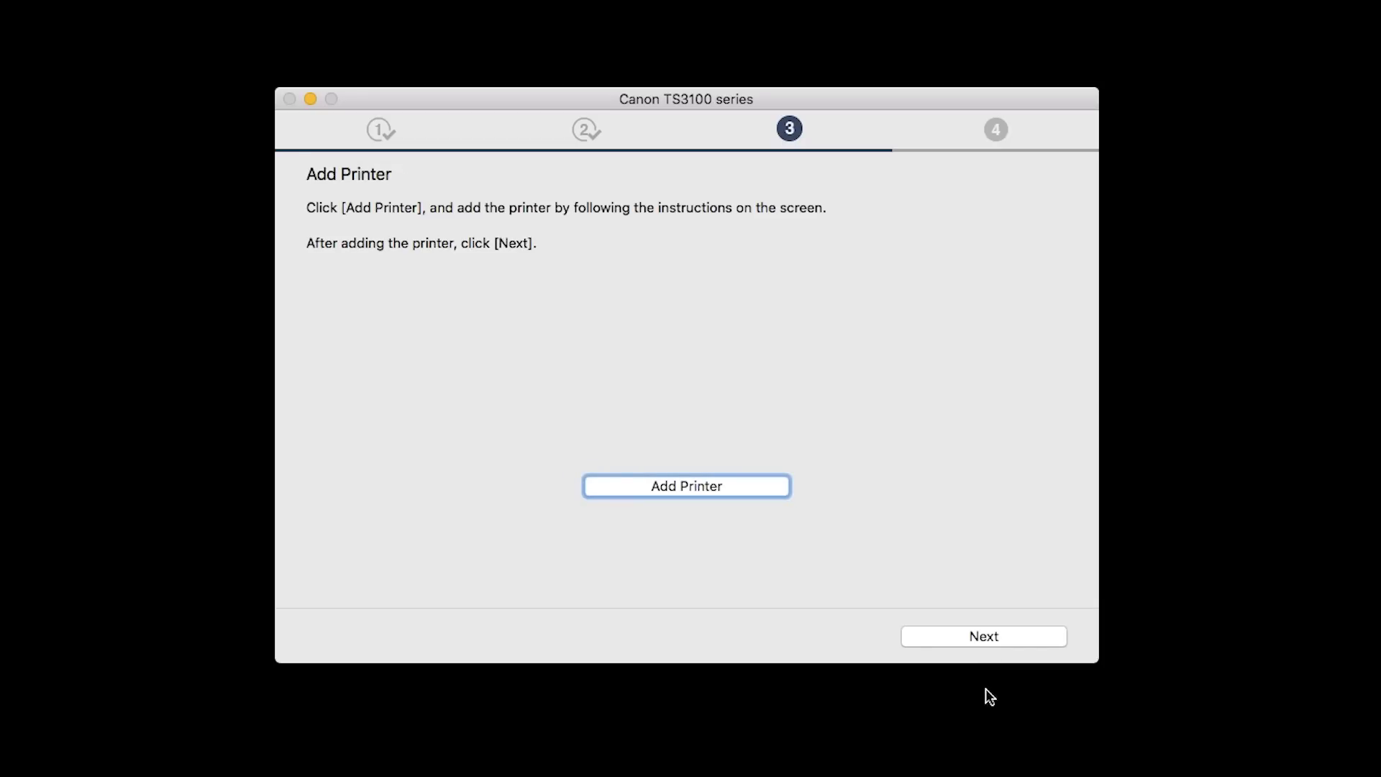
Add Canon TS3100 series through the macOS Add dialog, then continue the installer
click(761, 486)
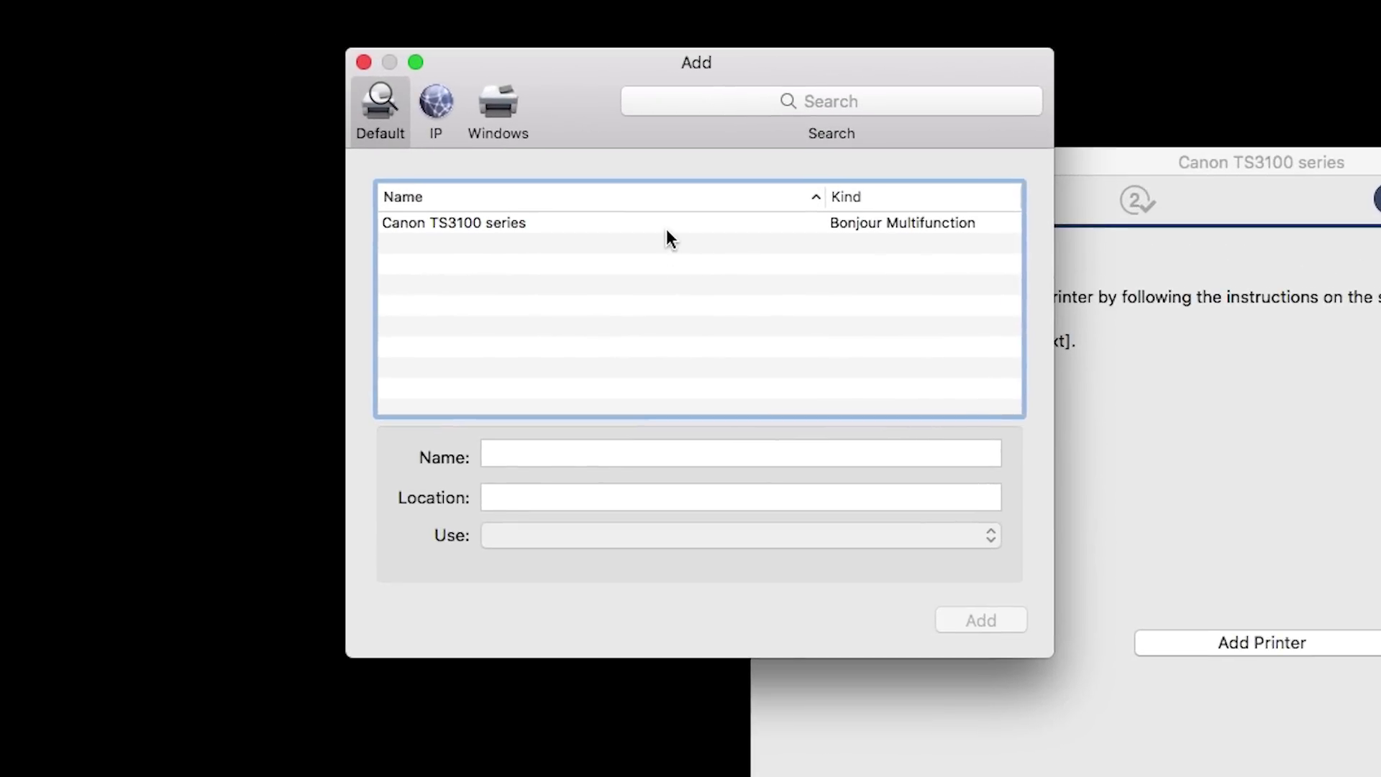
click(662, 222)
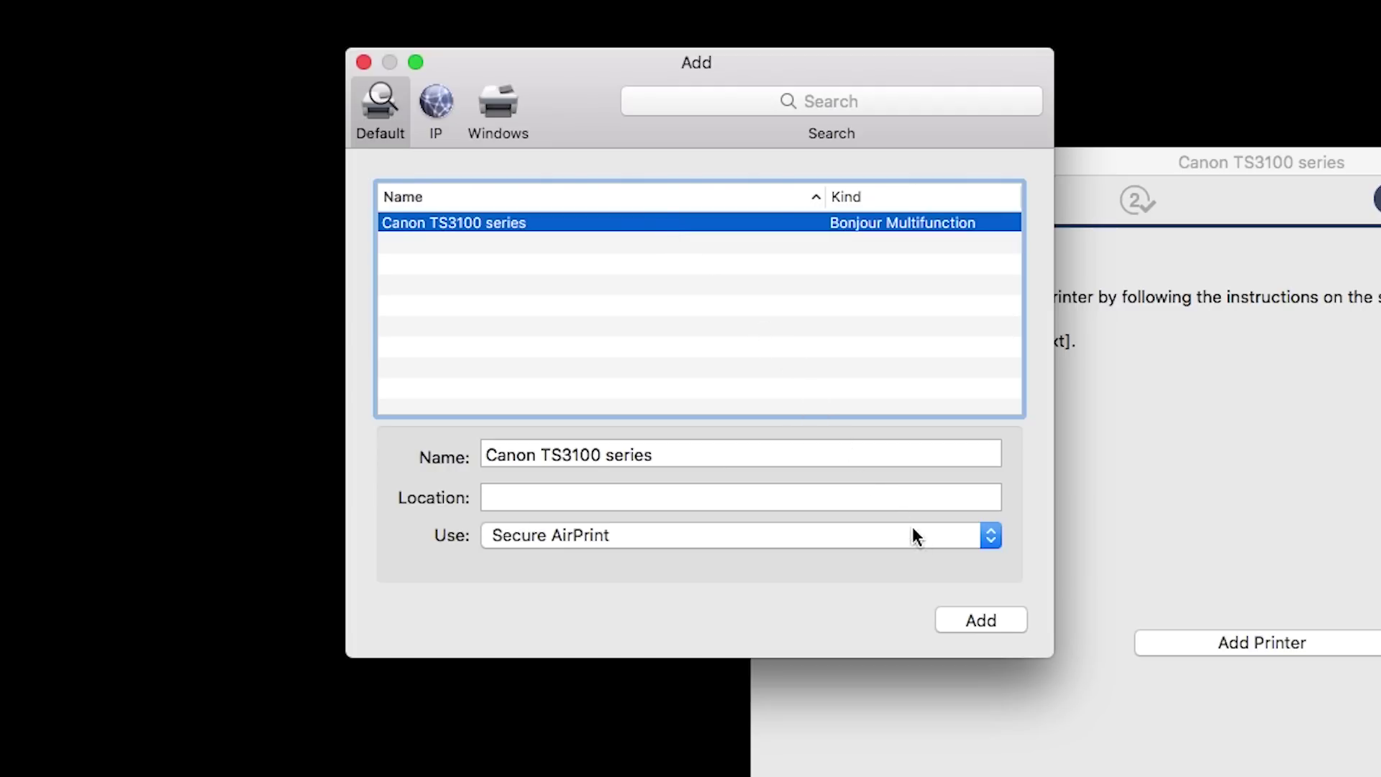
click(973, 620)
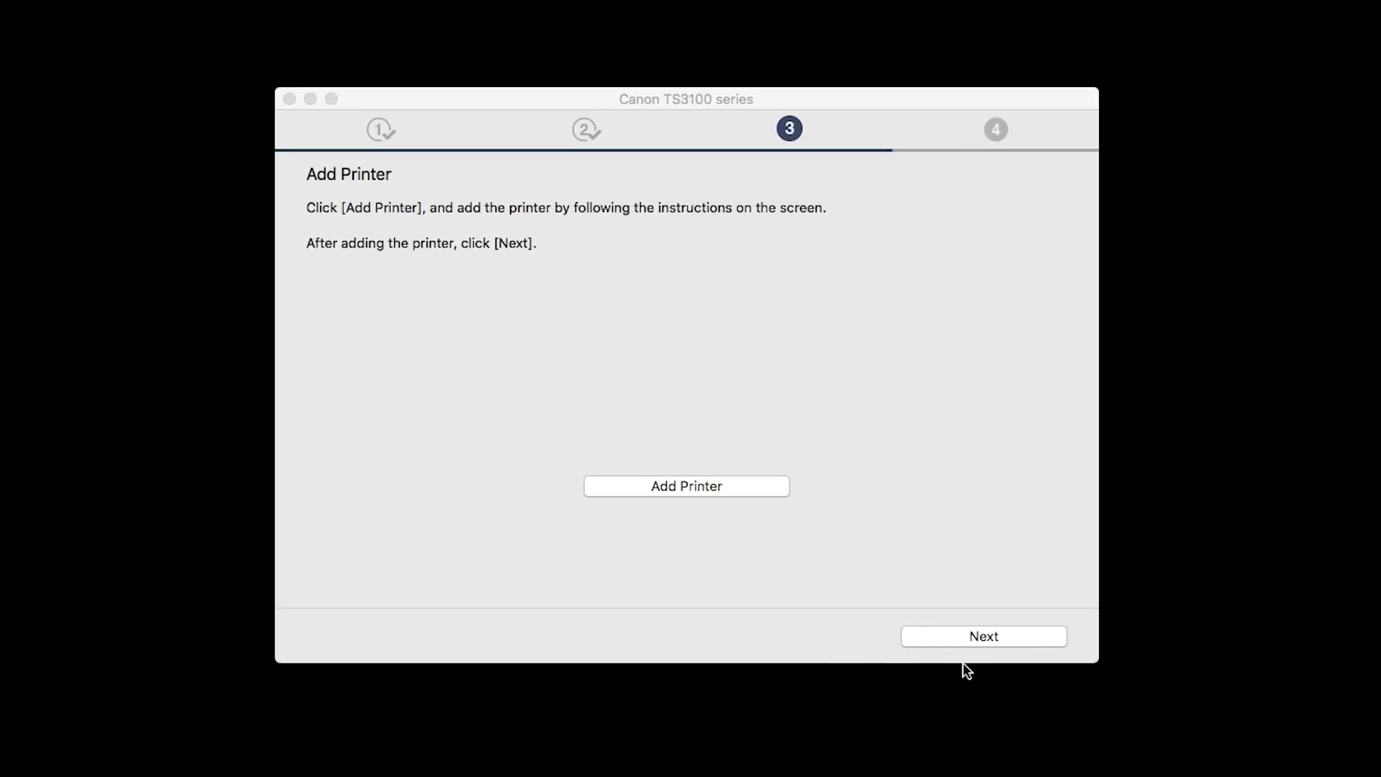
click(970, 641)
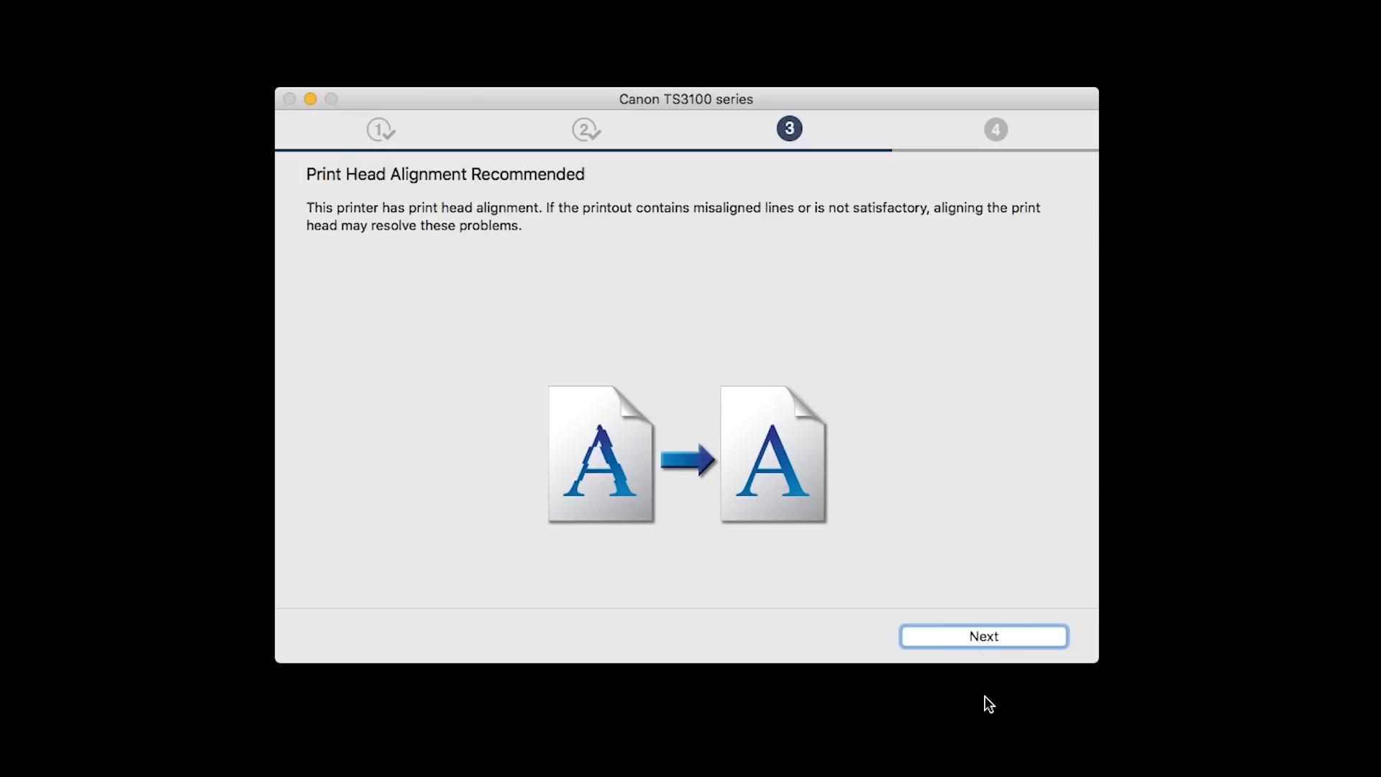
Skip print head alignment, run the test print, and continue to the Software Installation List
click(964, 637)
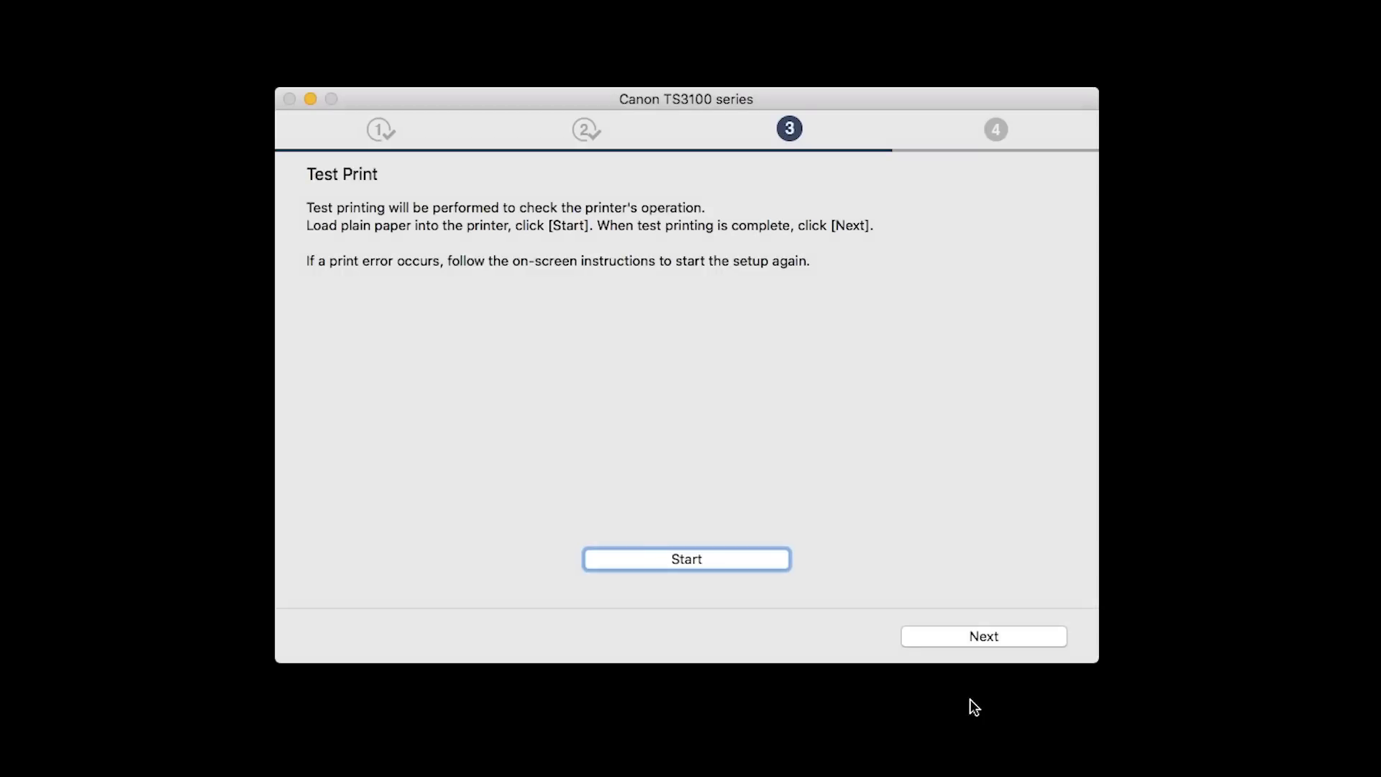
click(743, 569)
click(974, 638)
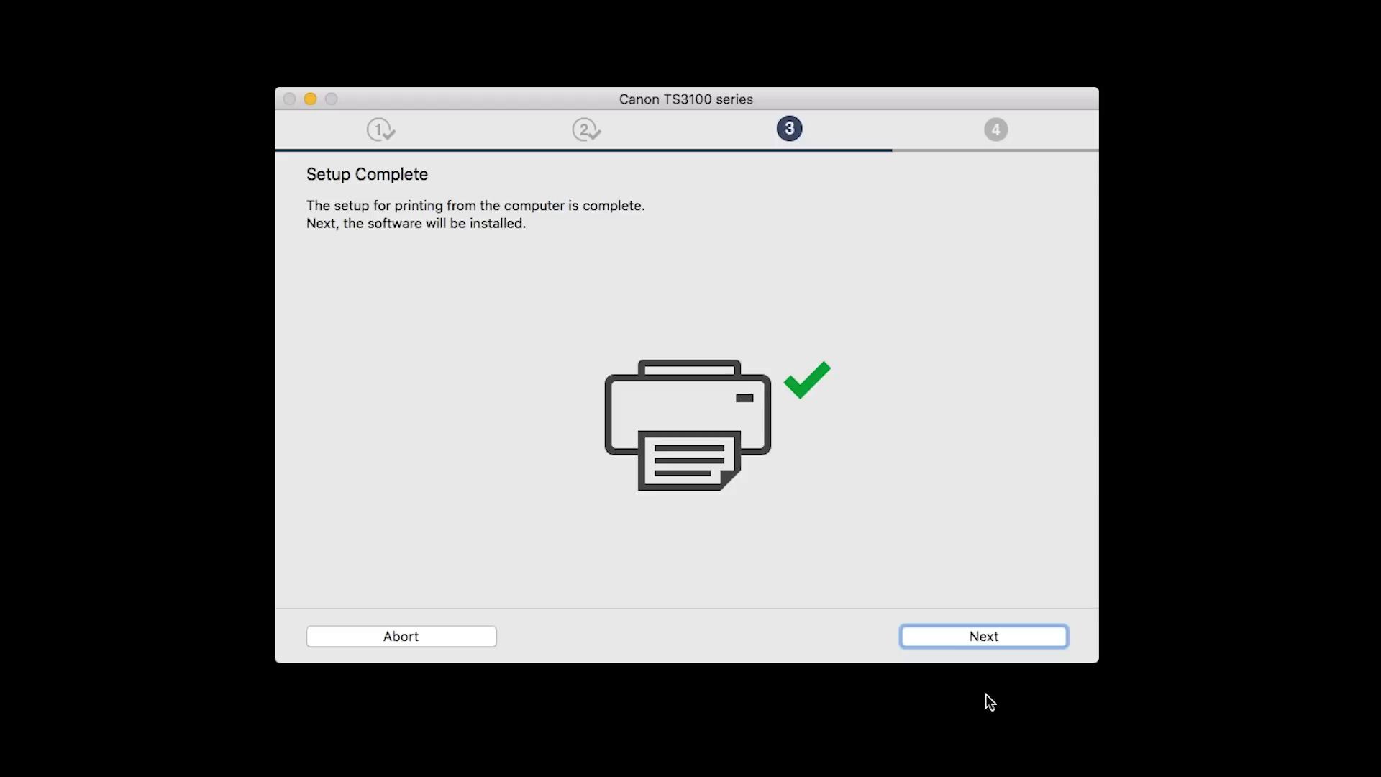
click(984, 638)
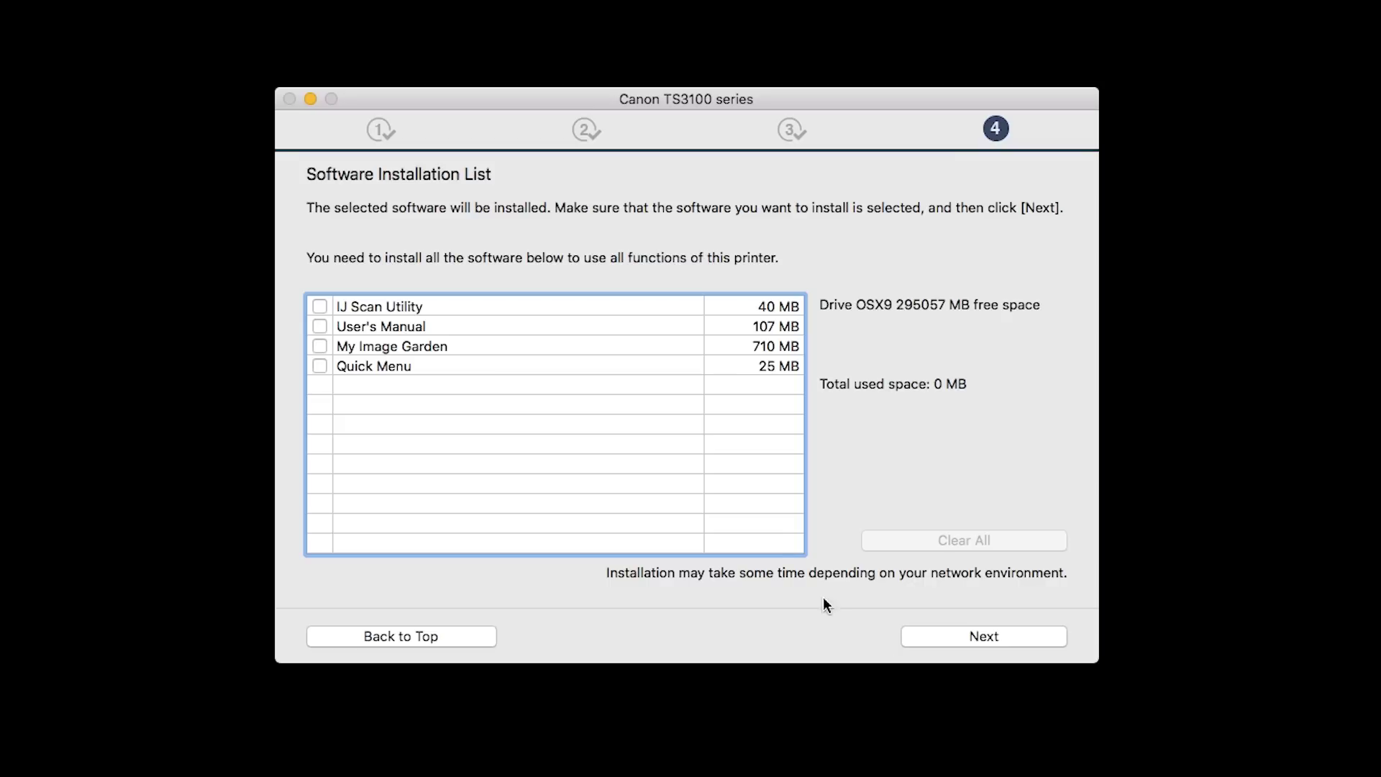
Tick IJ Scan Utility, User's Manual, My Image Garden and Quick Menu, then install them
click(320, 307)
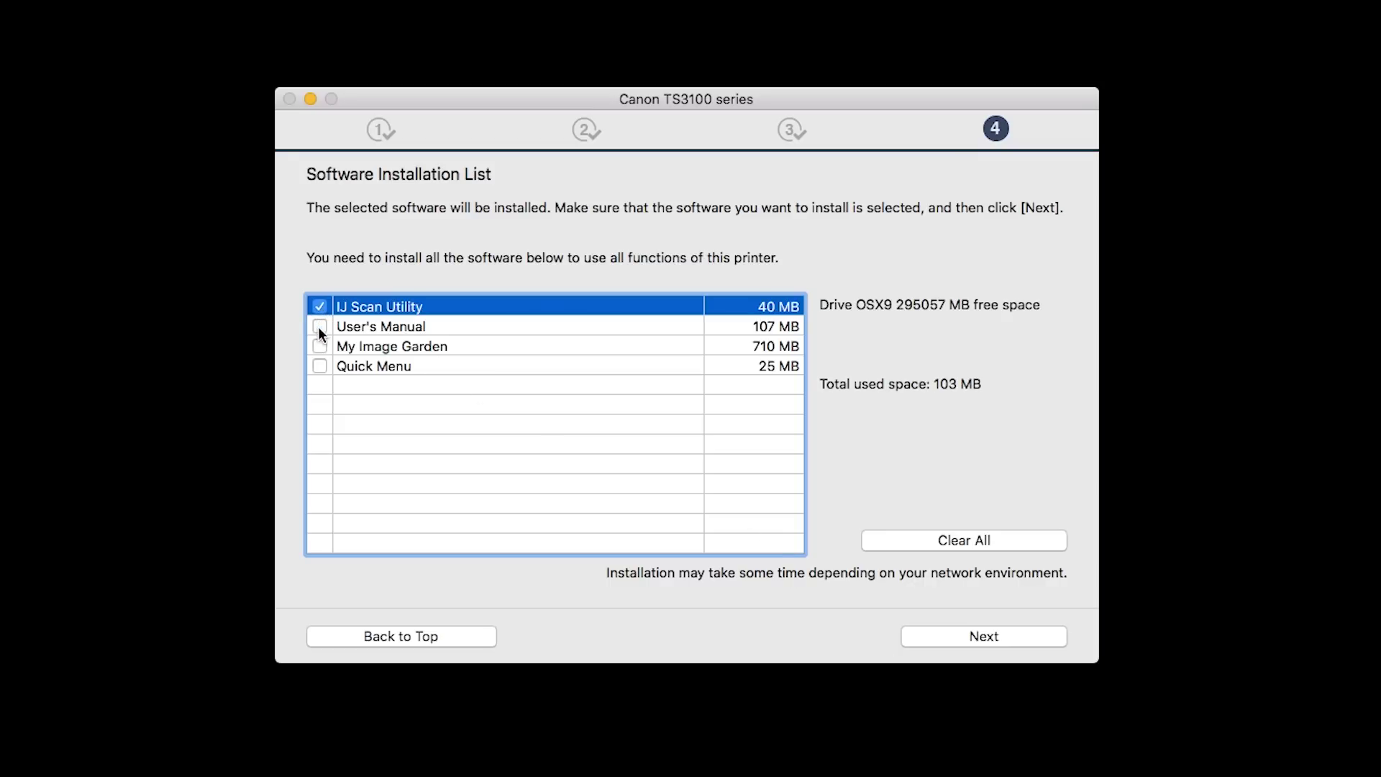
click(319, 327)
click(320, 347)
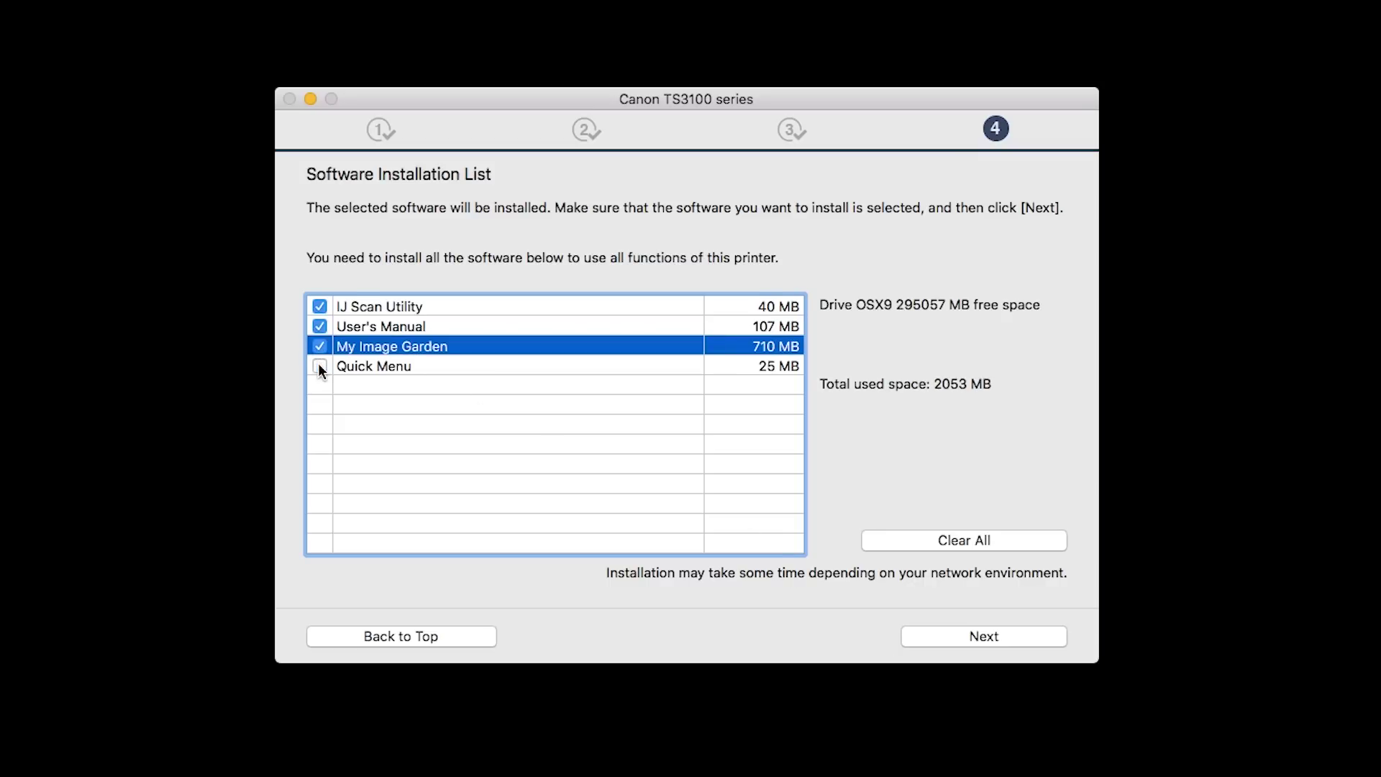
click(320, 367)
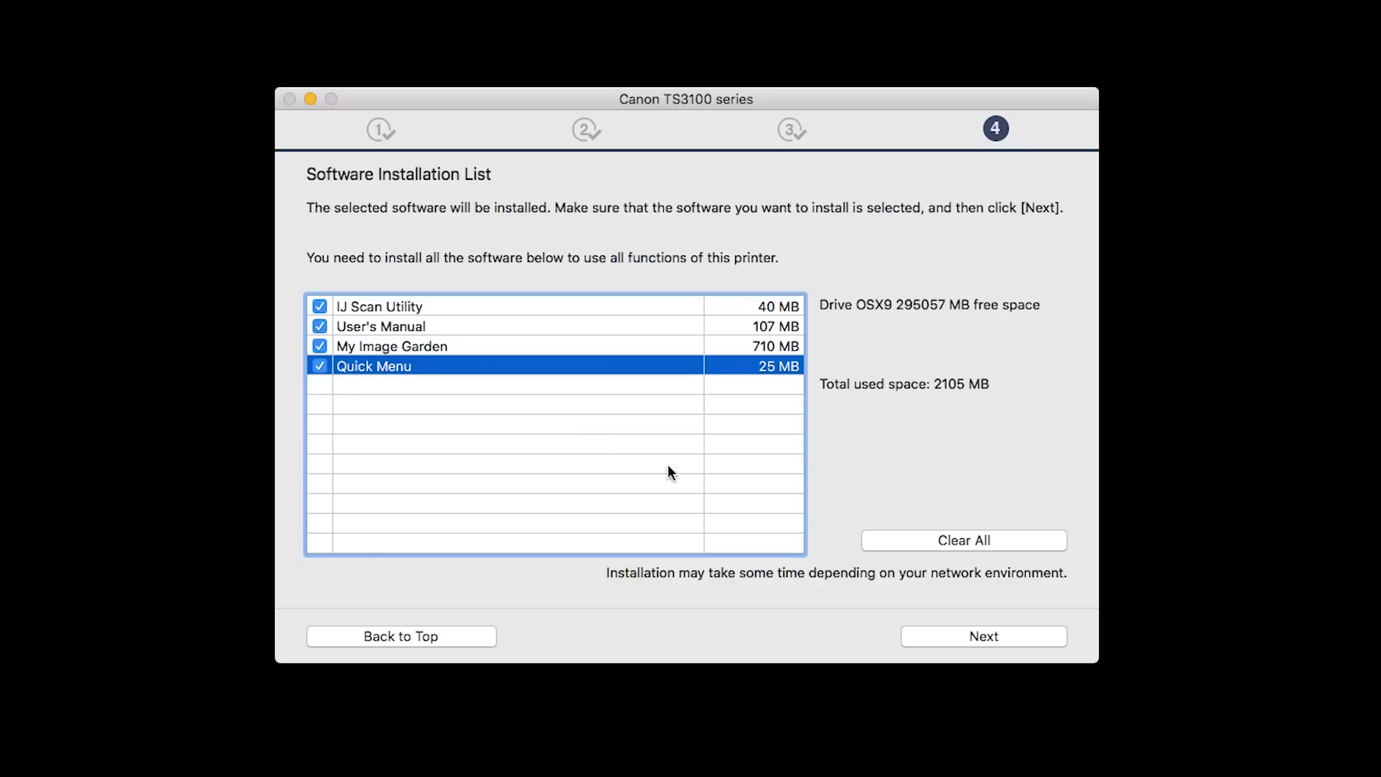
click(988, 638)
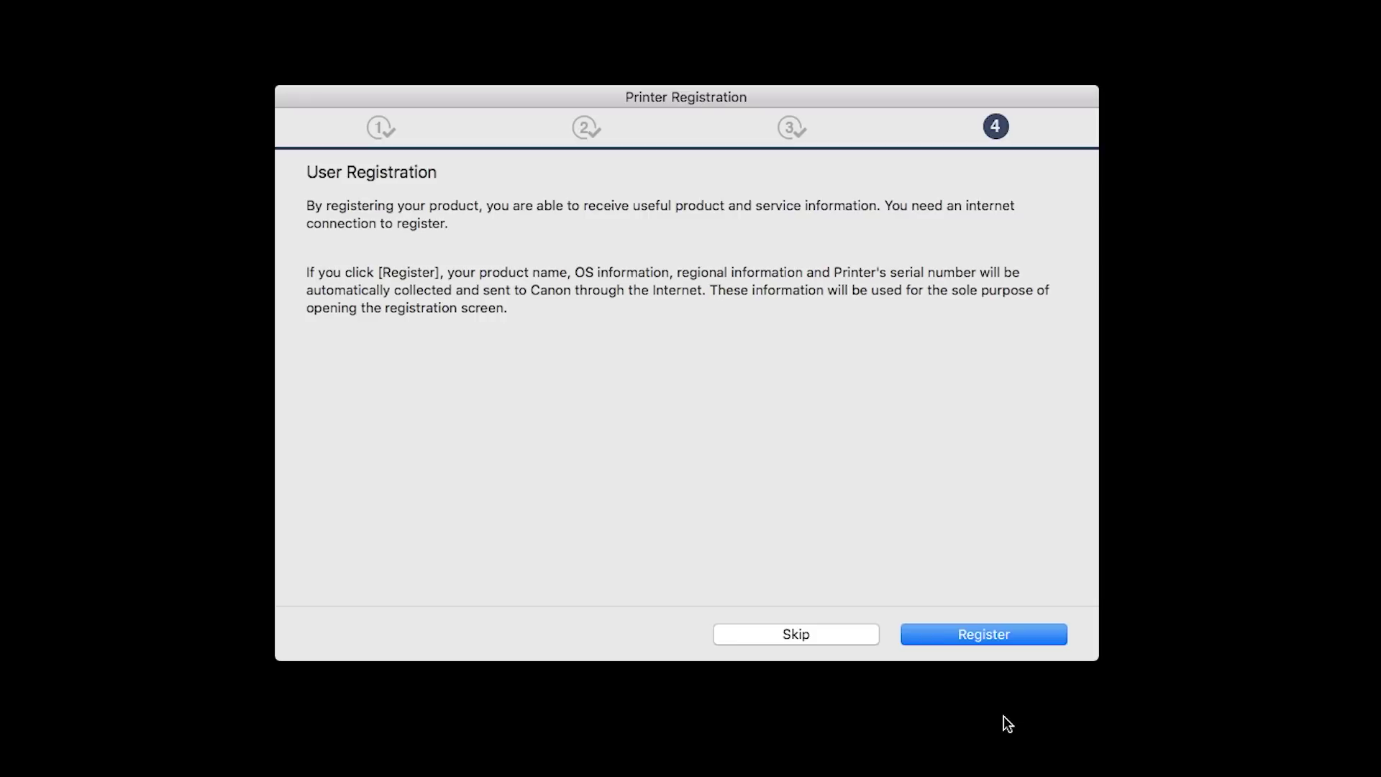
Register the printer with Canon and choose to create an online-manual desktop shortcut
click(1003, 638)
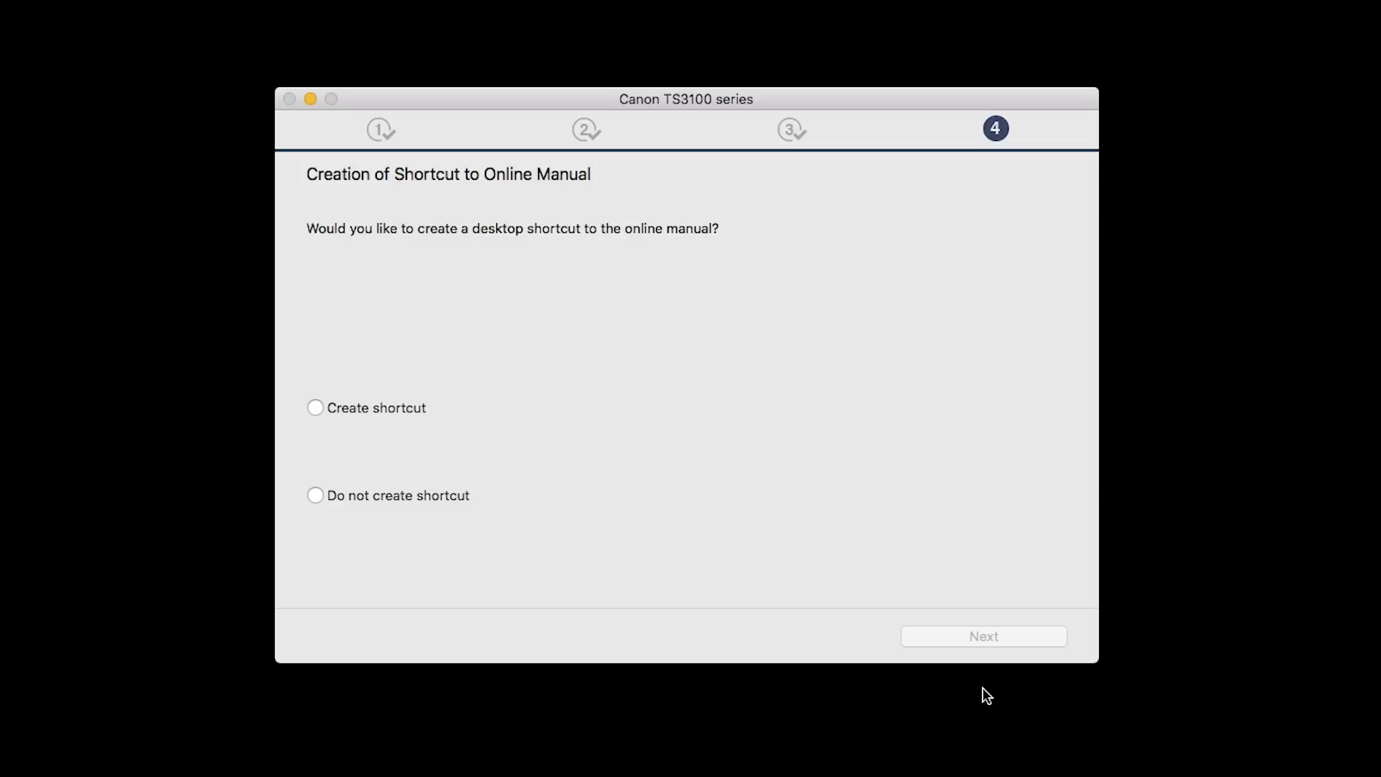
click(316, 408)
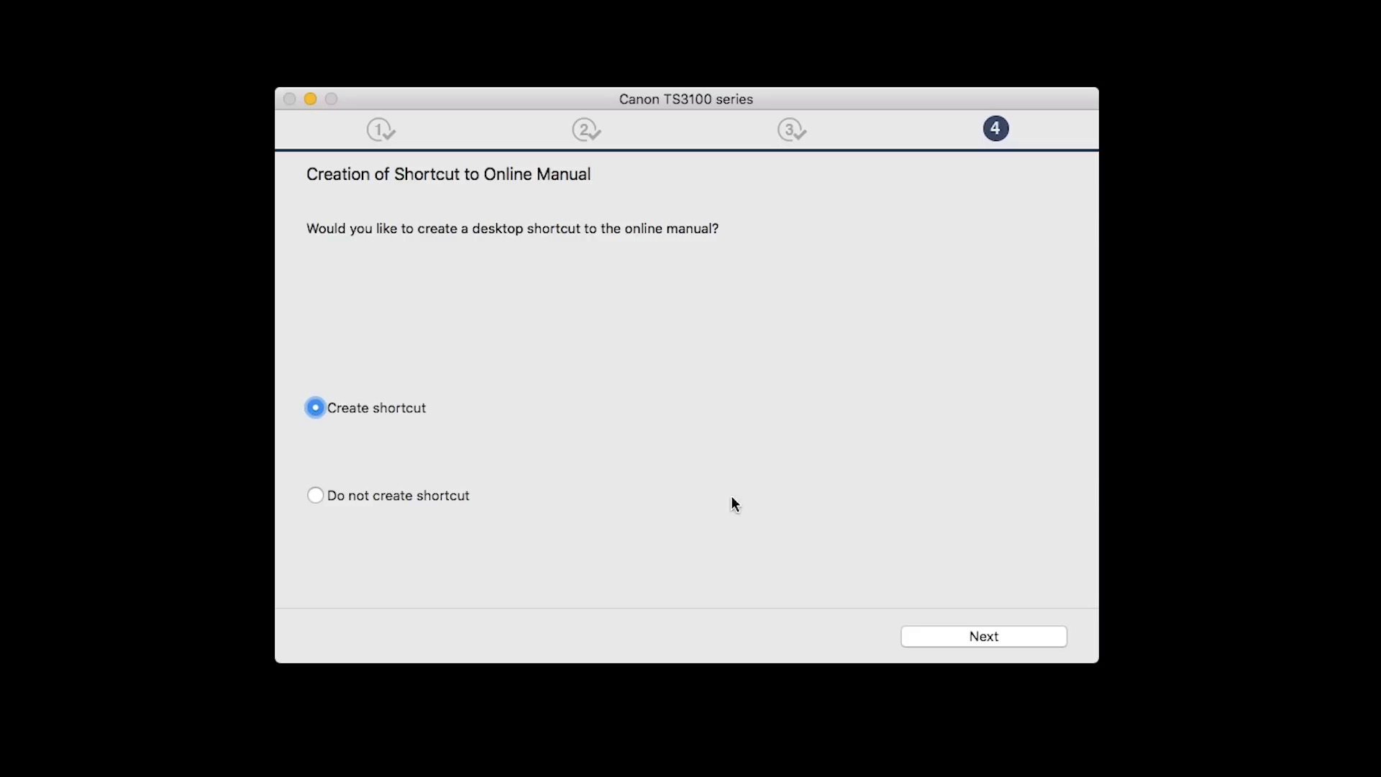
click(993, 634)
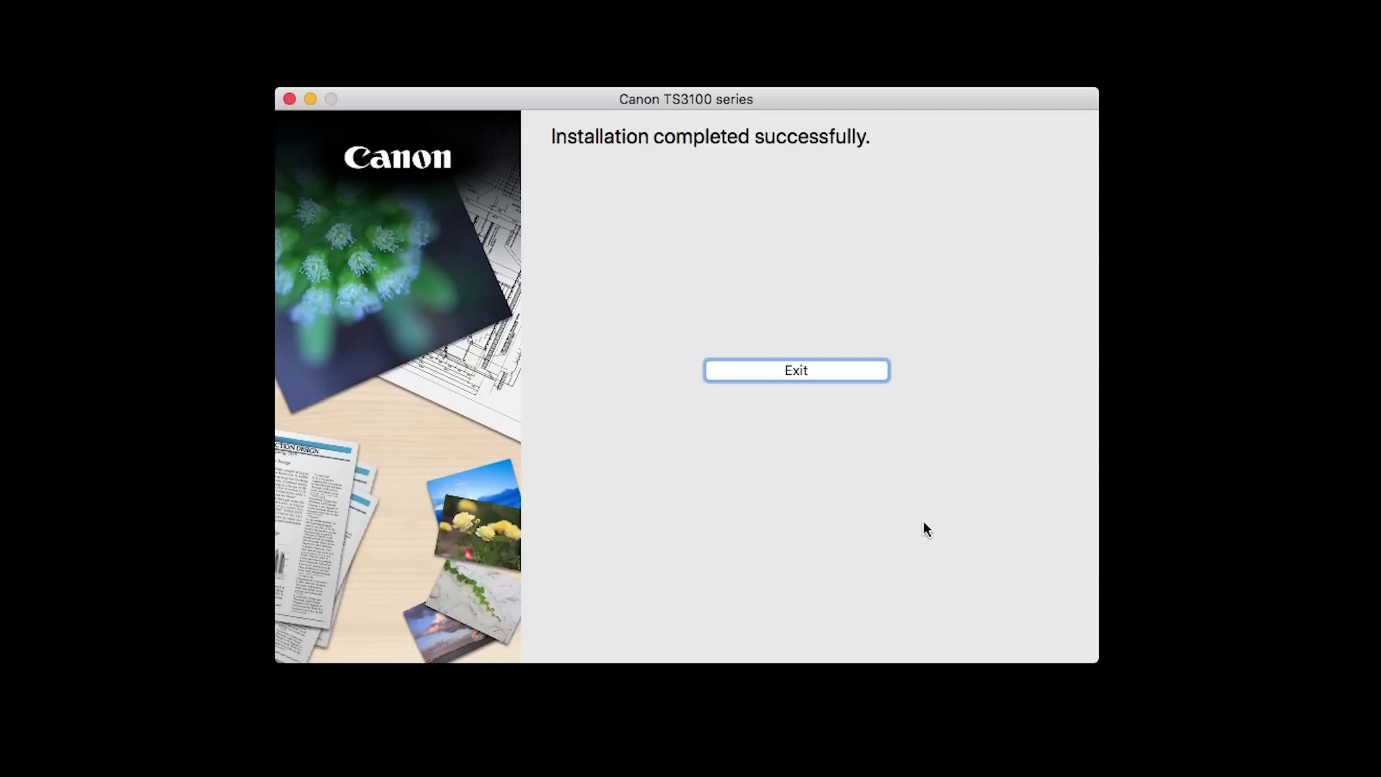
Exit the Canon TS3100 series installer from the completion page
click(812, 370)
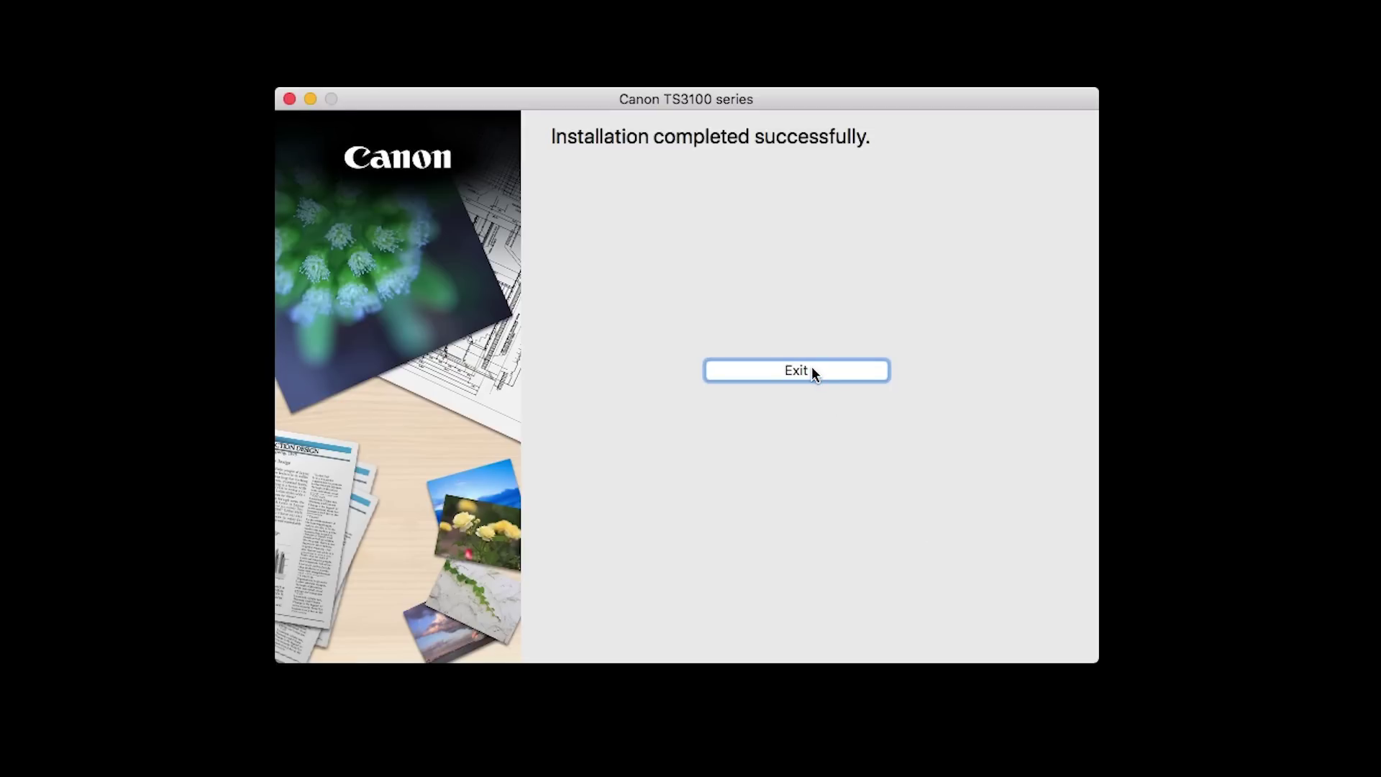